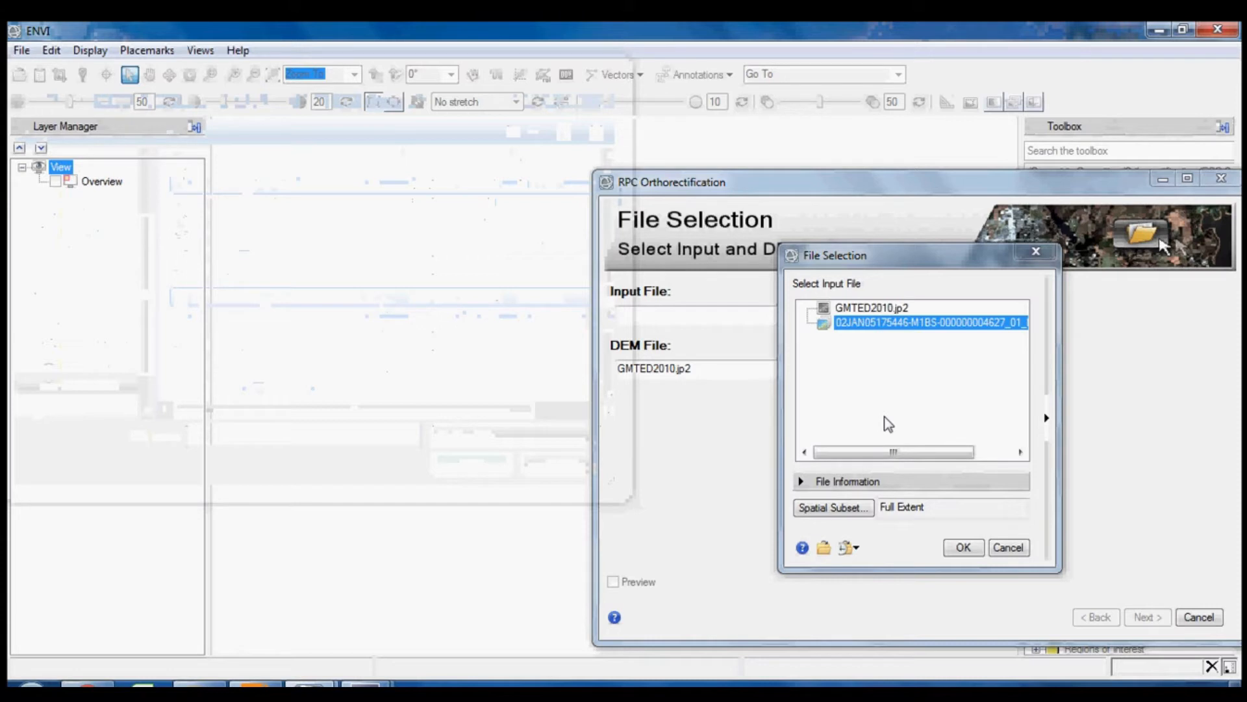
click(955, 548)
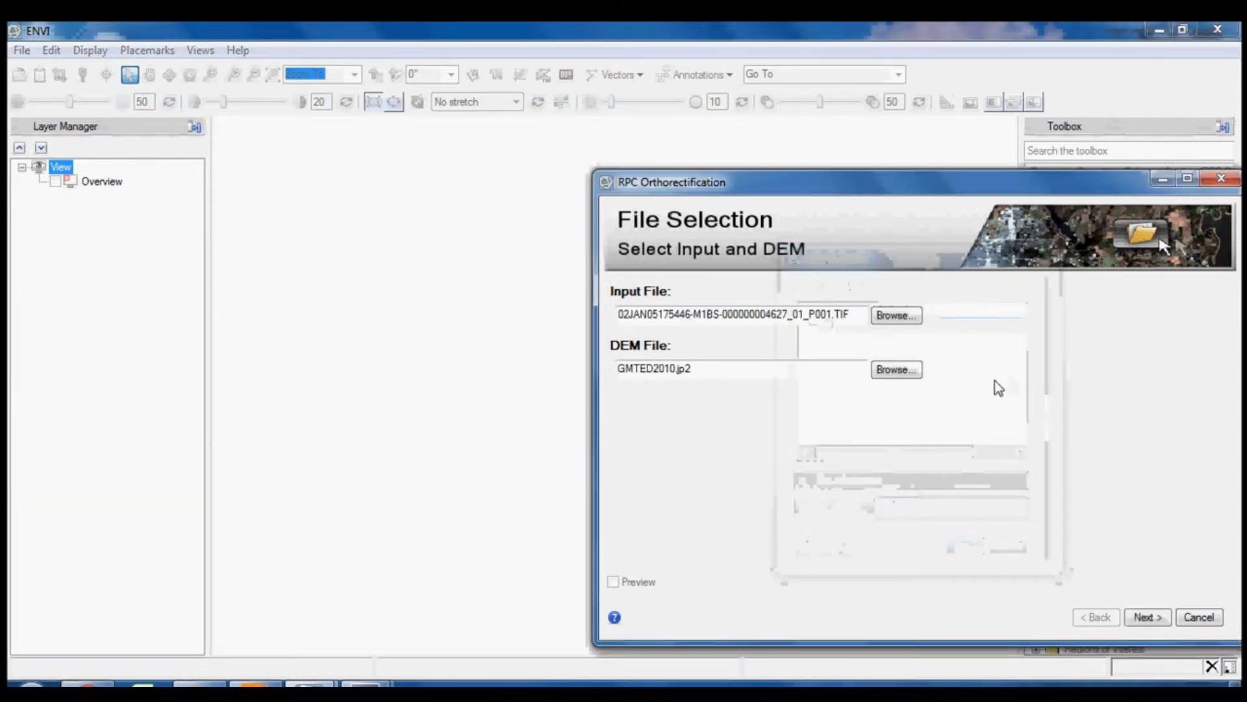
click(911, 371)
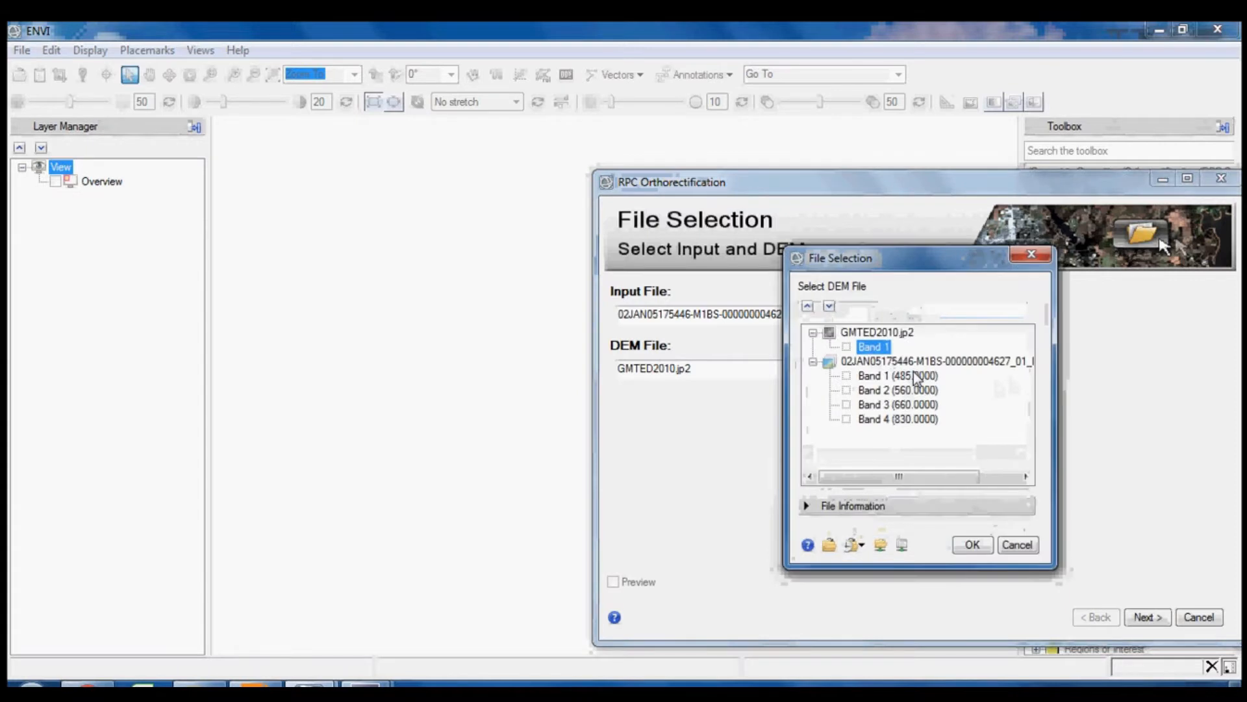
click(829, 545)
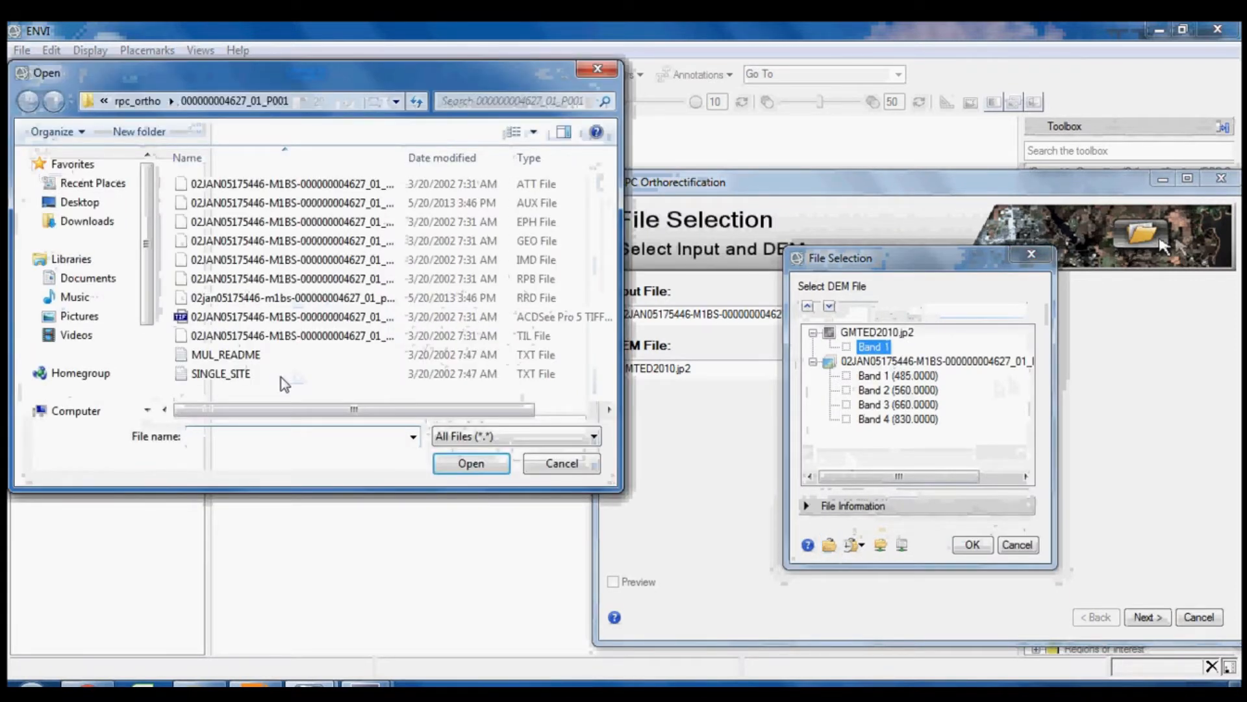
click(139, 101)
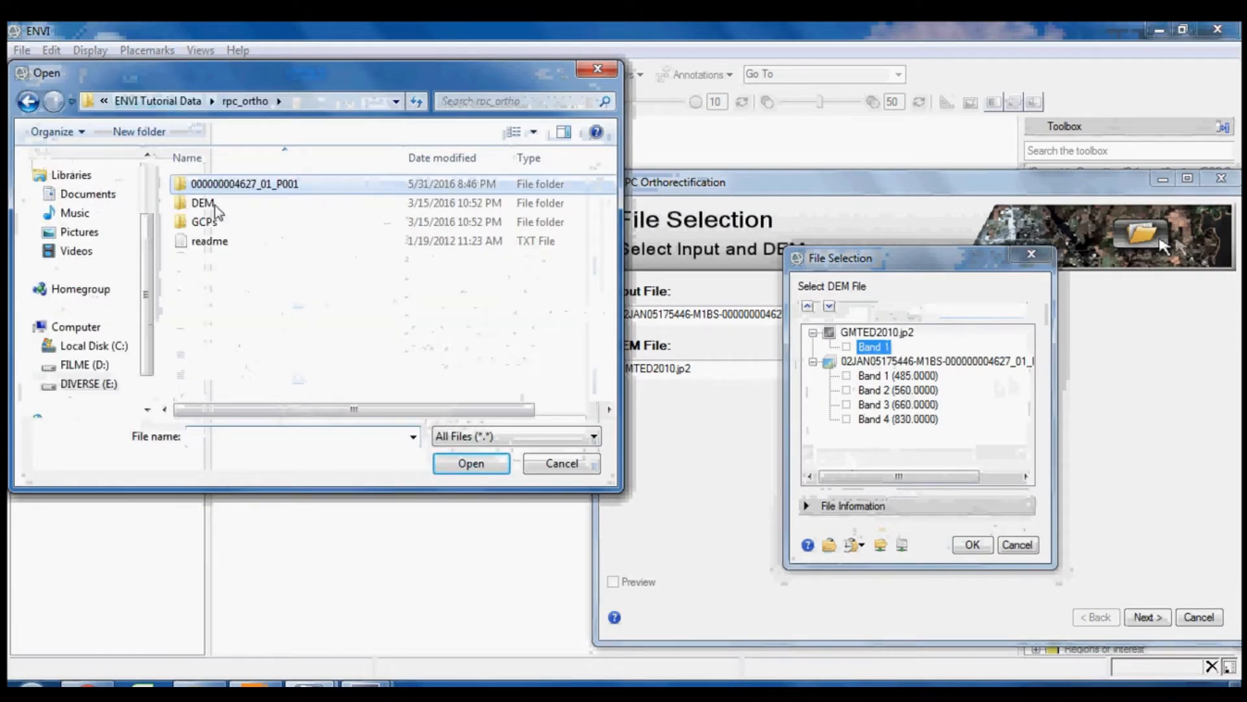
double_click(203, 203)
double_click(209, 226)
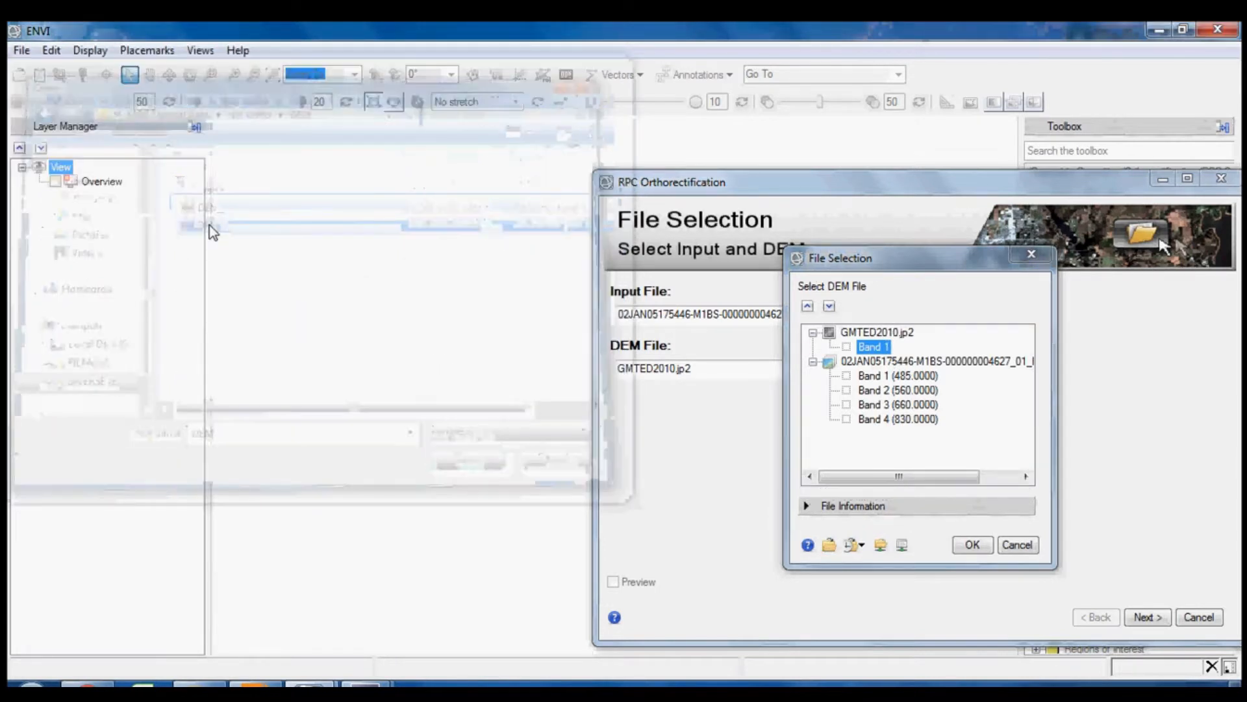
click(968, 546)
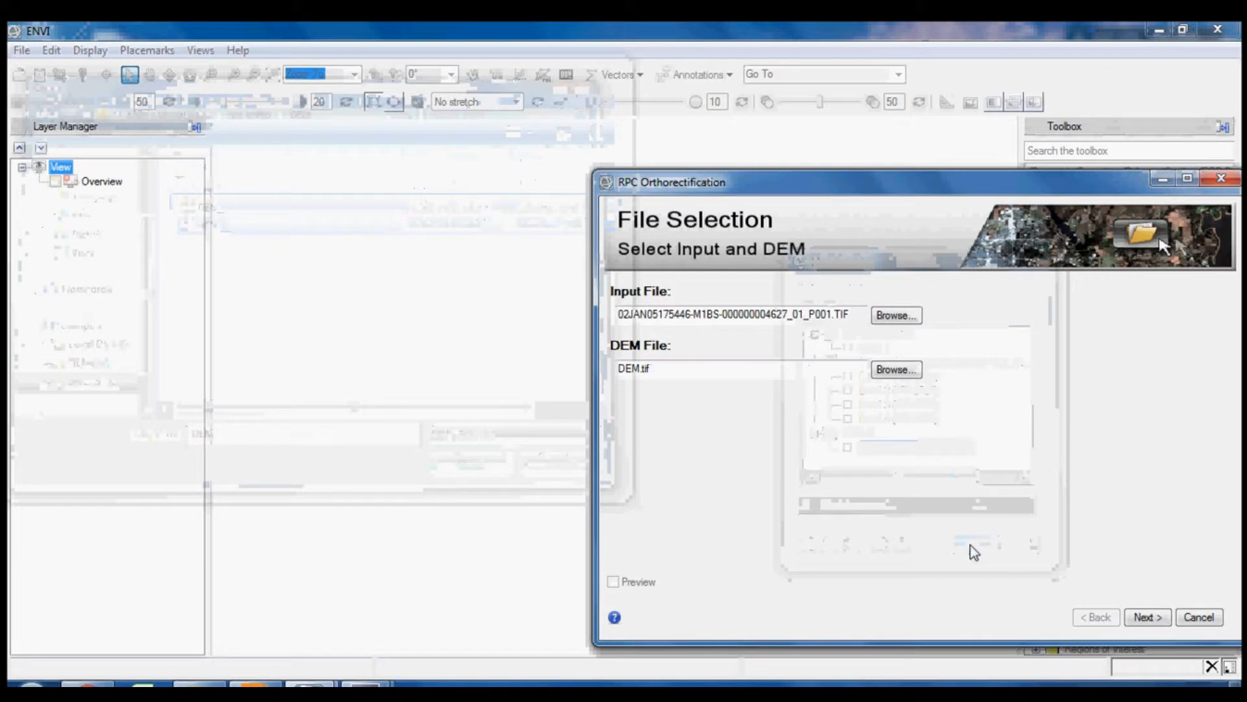
click(1145, 621)
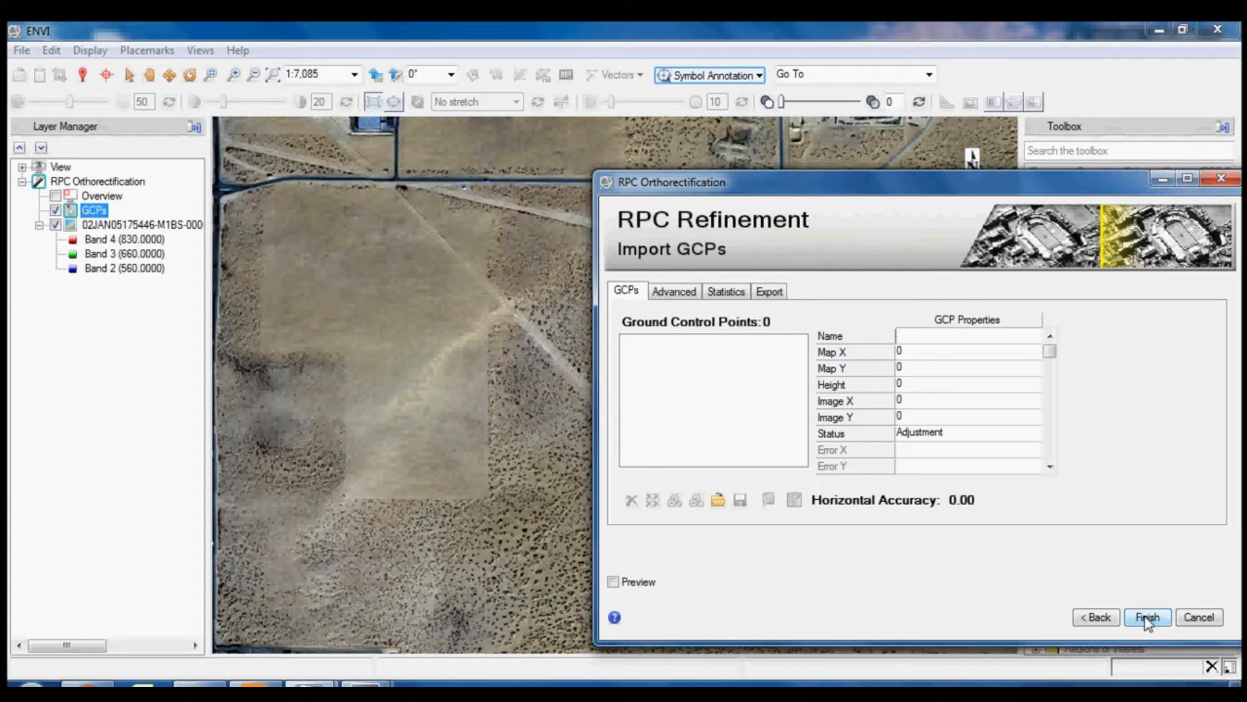
Step: Import the ground control points from the file in the rpc_ortho GCPs folder
click(718, 500)
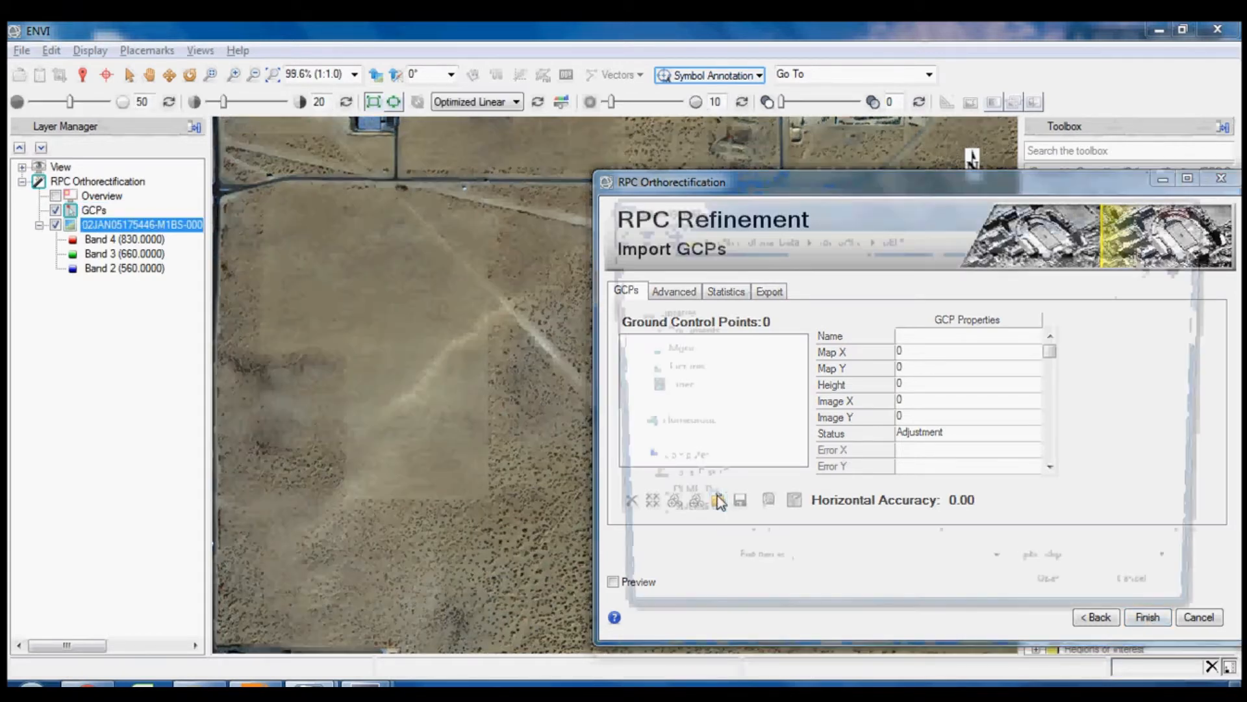
click(839, 237)
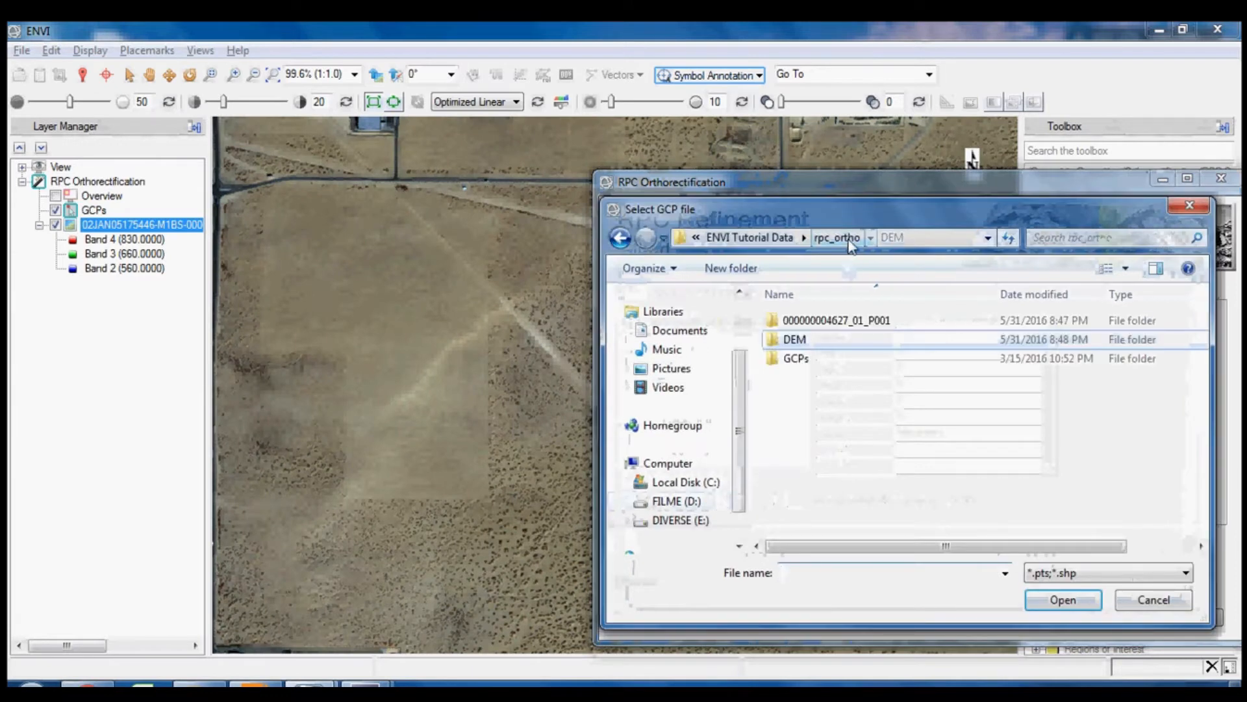
double_click(811, 367)
double_click(831, 322)
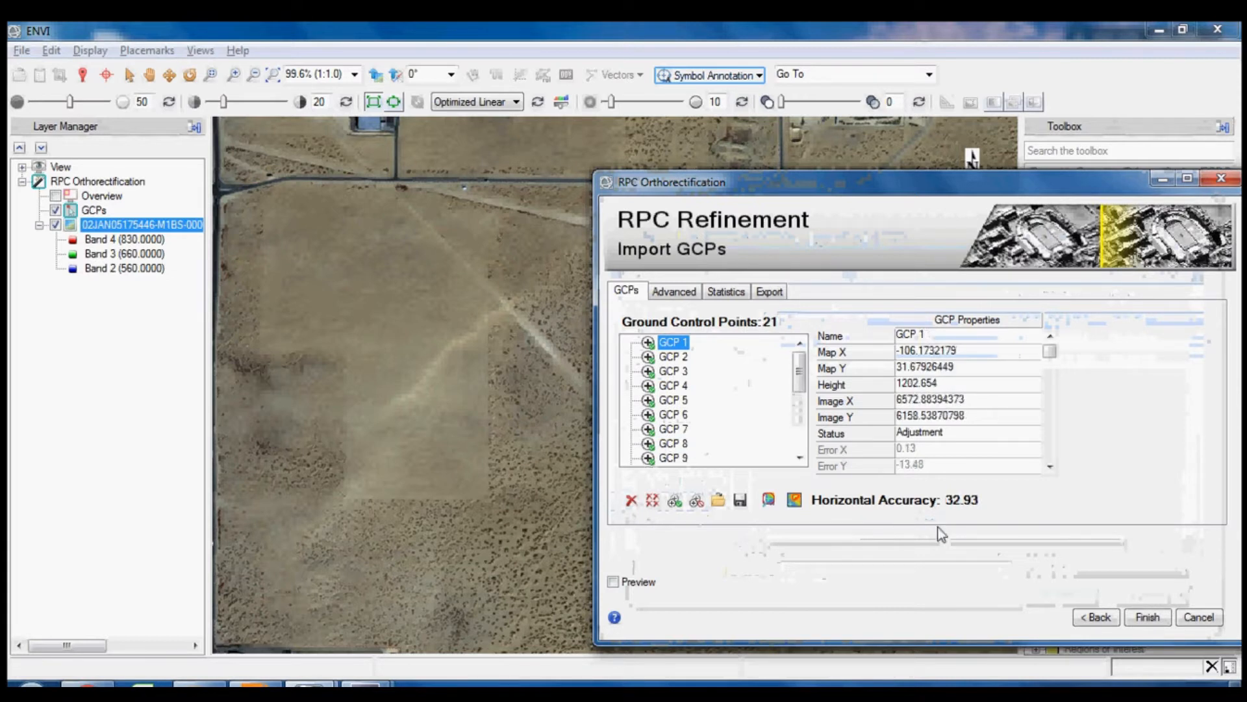
Step: Switch GCP 1 to an Independent point and return its status to Adjustment
right_click(684, 347)
click(728, 373)
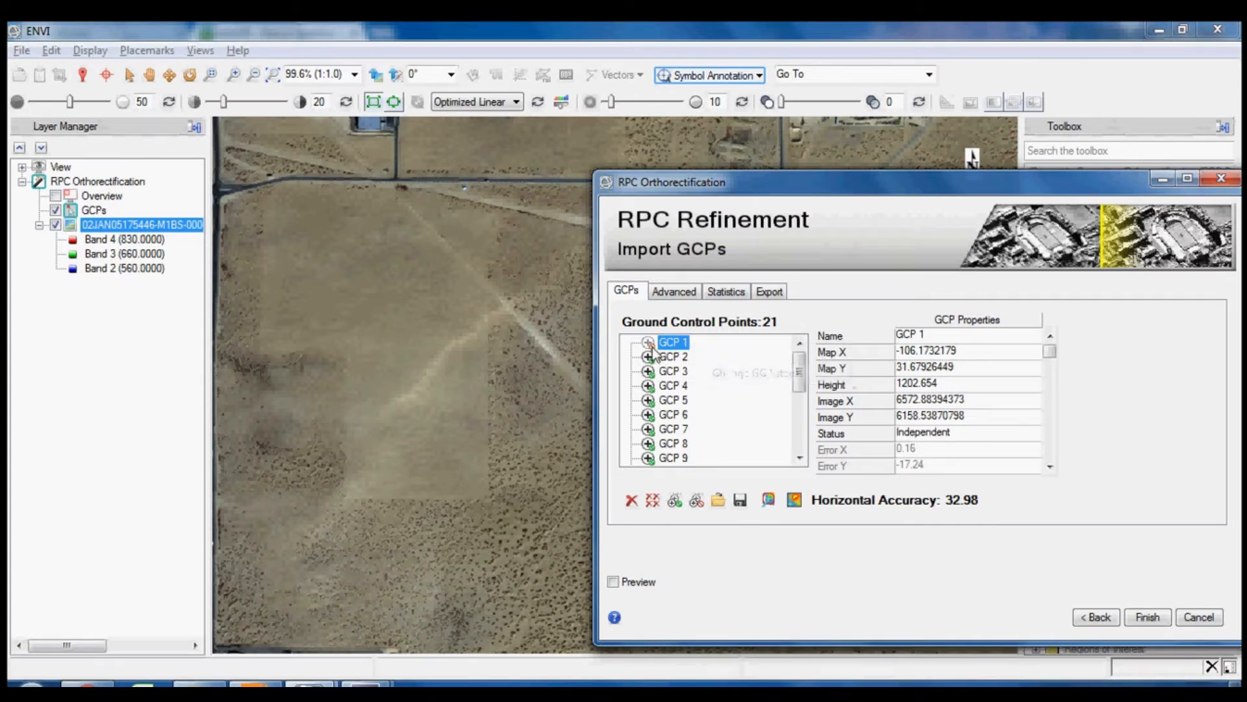
right_click(673, 346)
click(714, 375)
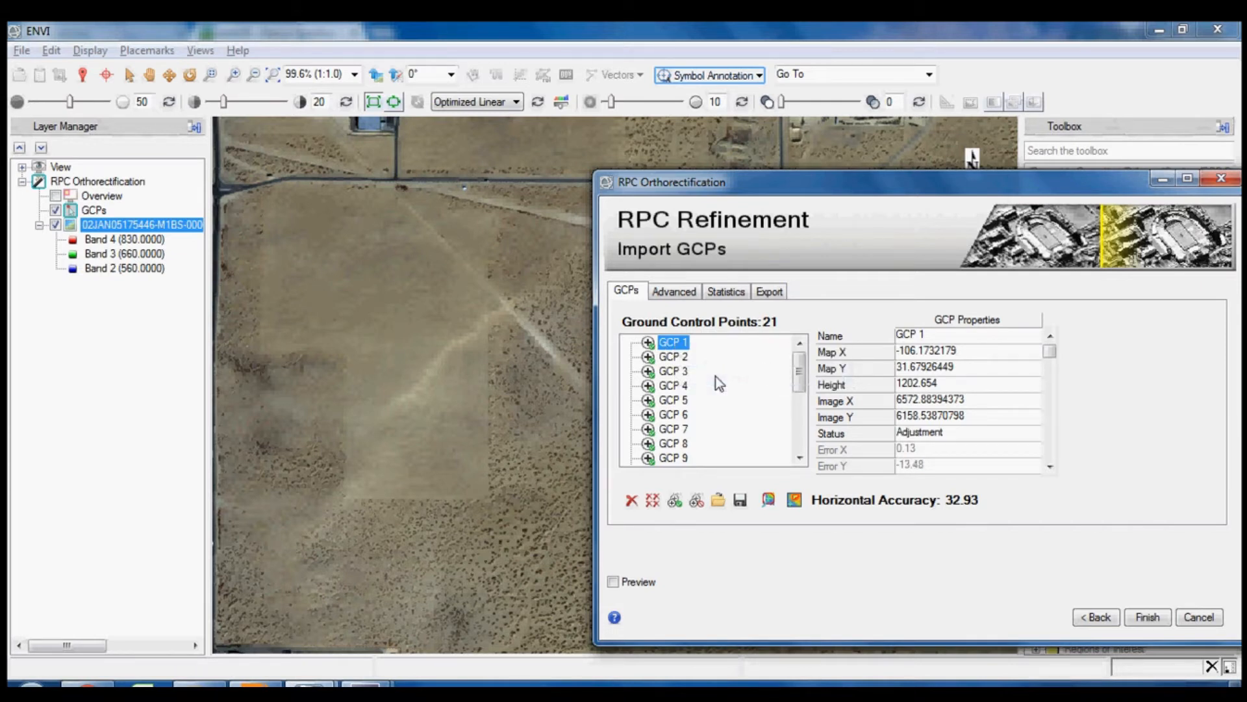
Step: Turn on the GCP error overlay and examine the high-error area across the image layer
click(795, 502)
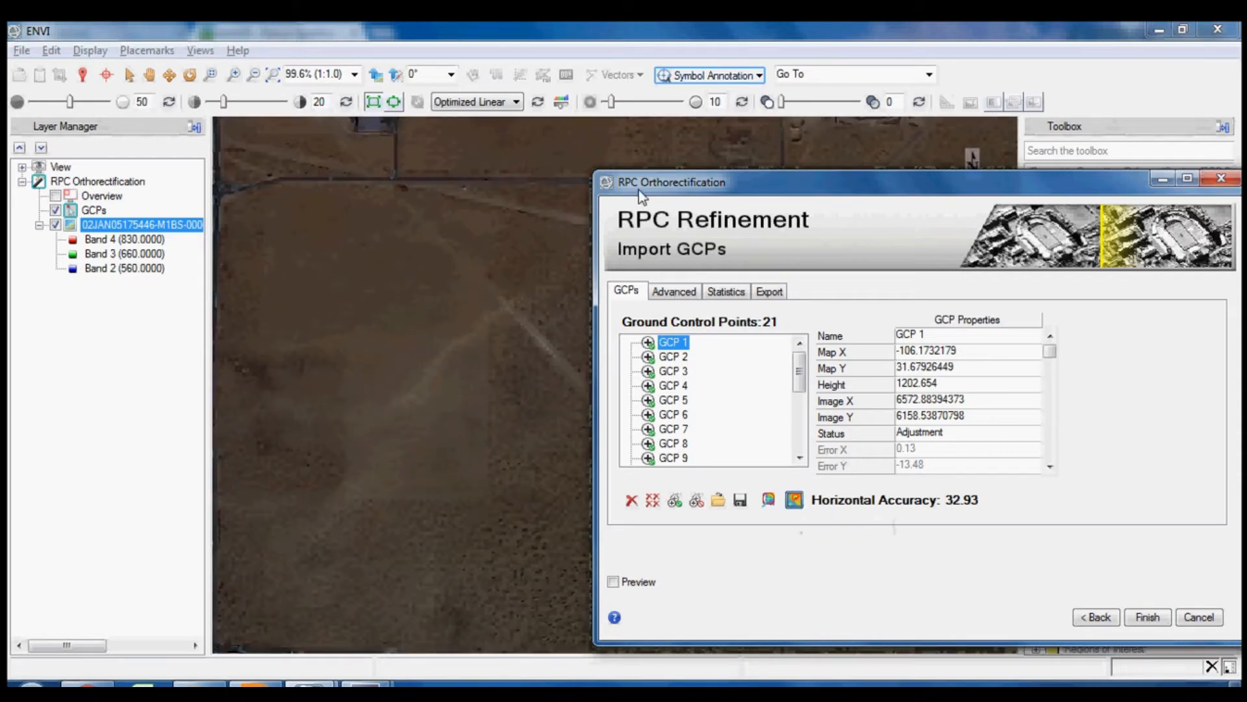
drag(638, 190, 700, 189)
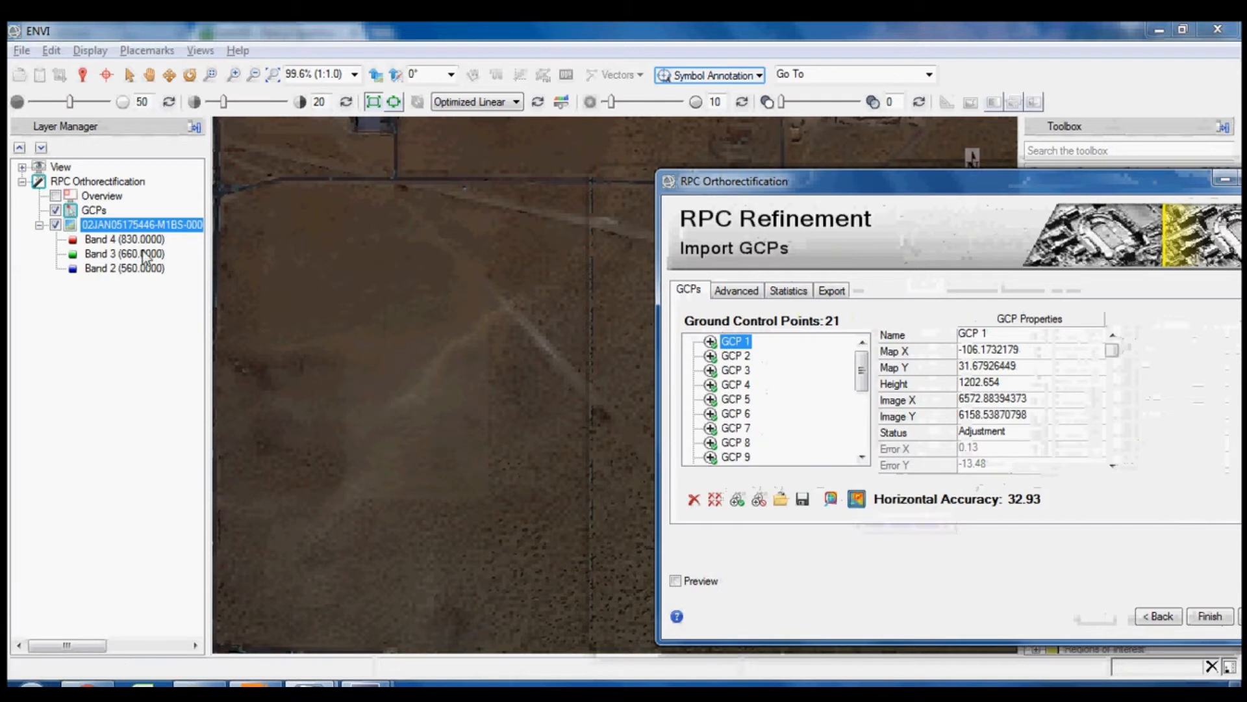
right_click(132, 232)
click(255, 531)
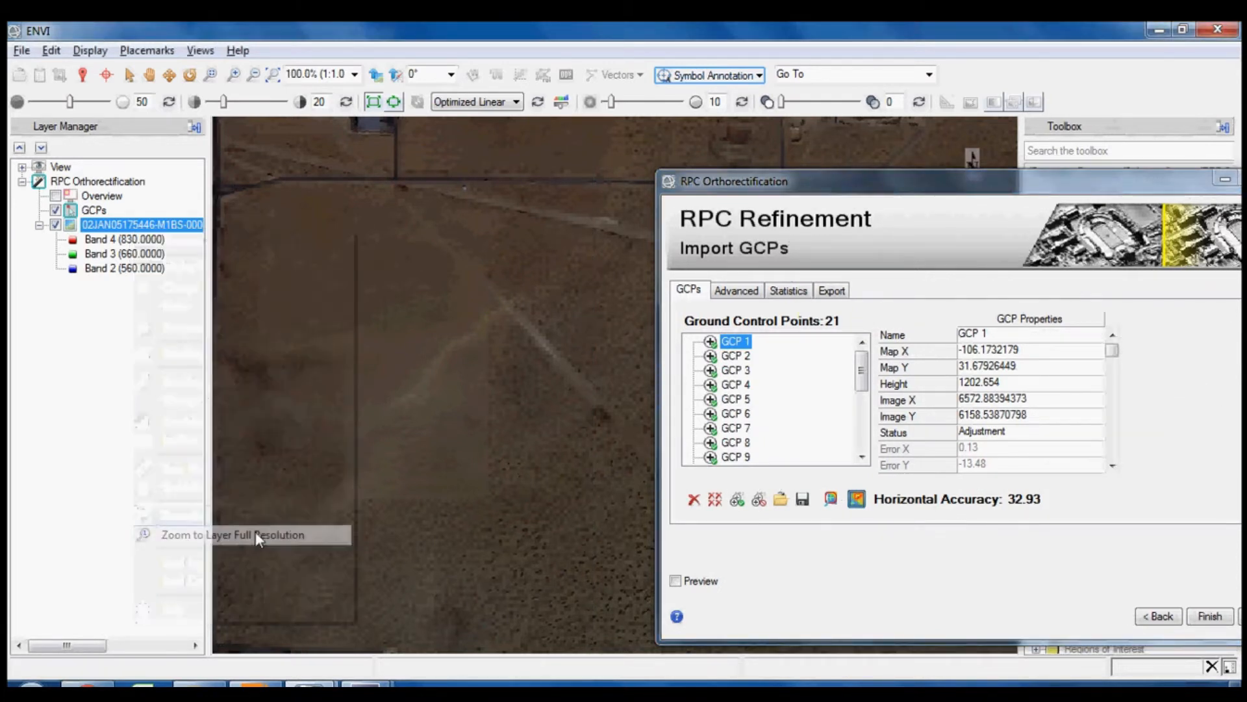
right_click(135, 225)
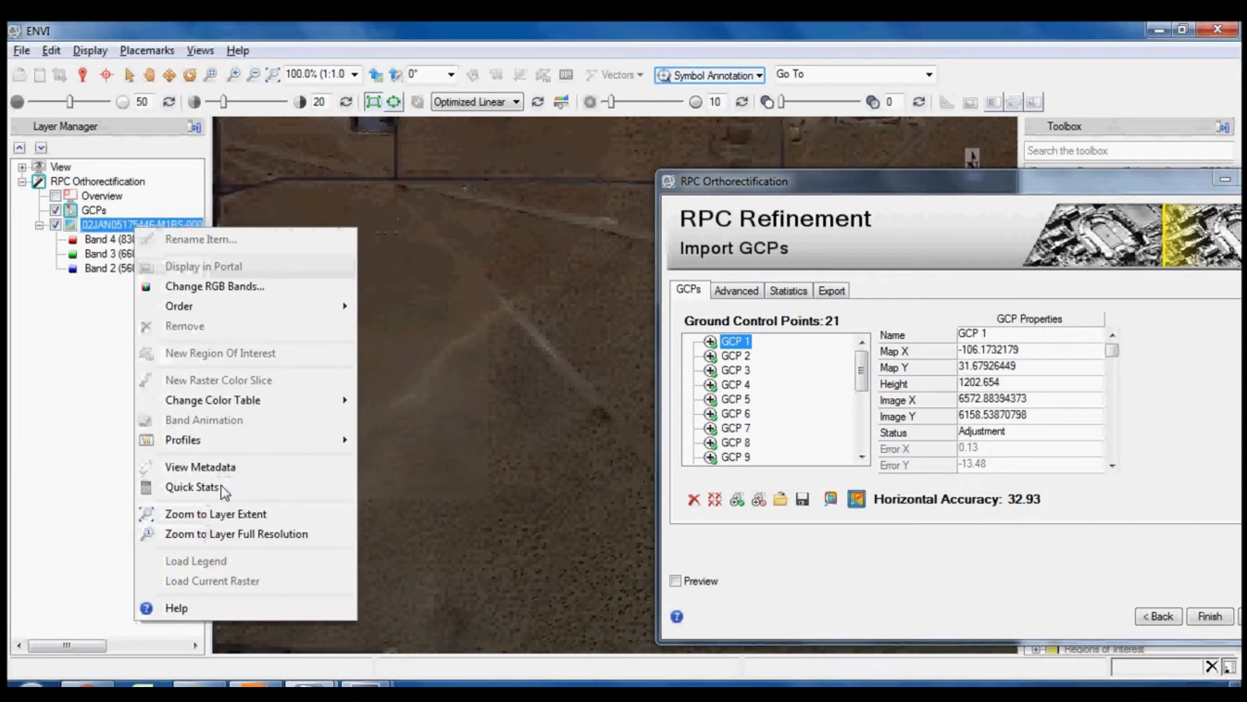
click(228, 516)
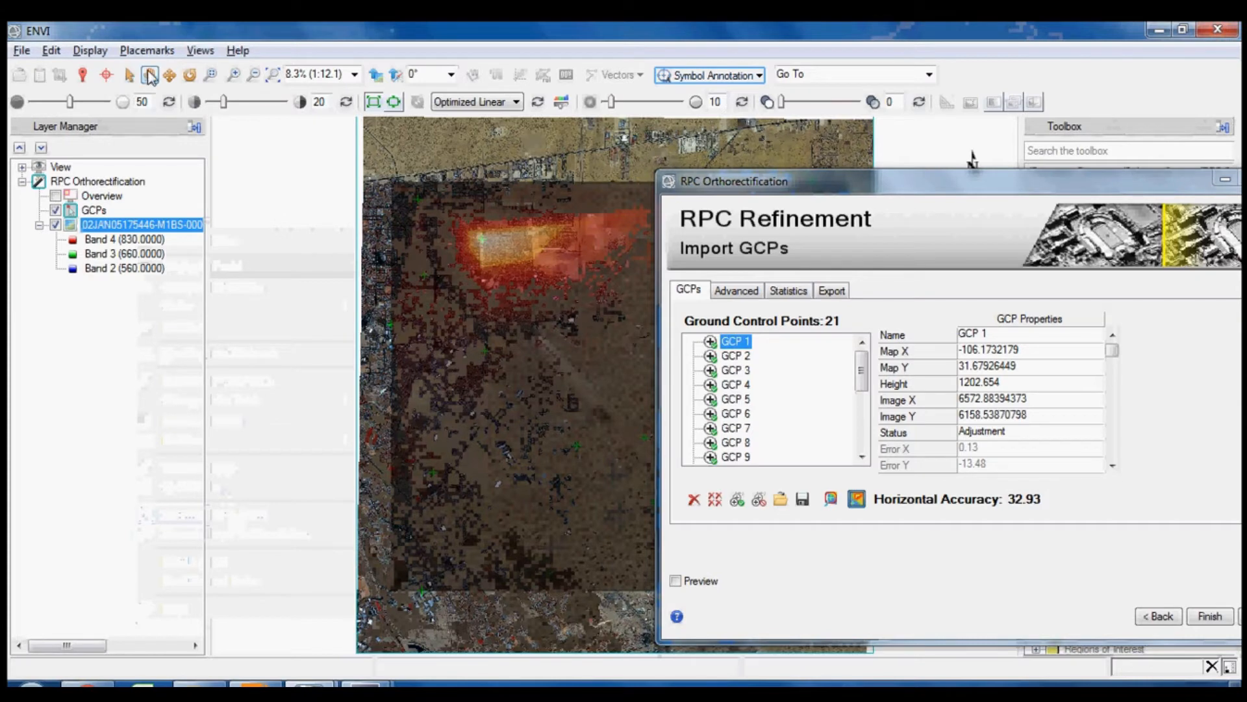
click(148, 74)
scroll(474, 265, up, 5)
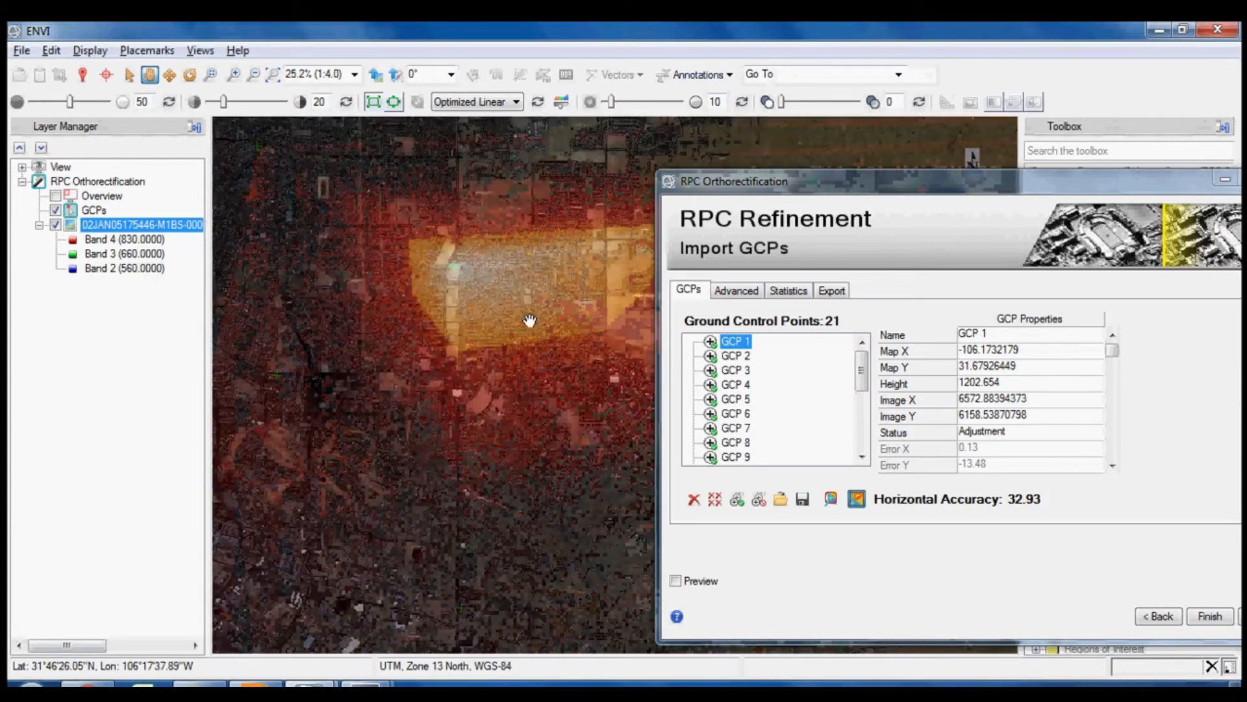
drag(494, 325, 416, 363)
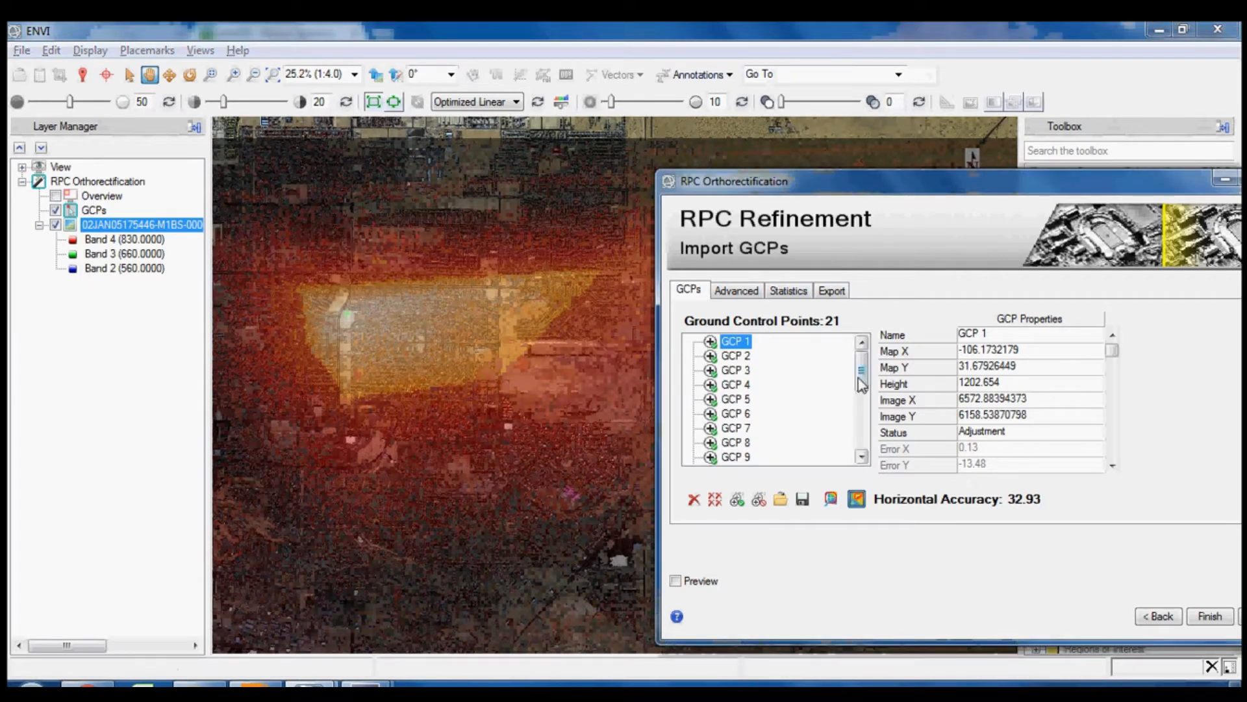
Step: Select GCP 14 and check its X, Y and magnitude errors in the point properties
drag(862, 382, 866, 409)
click(739, 413)
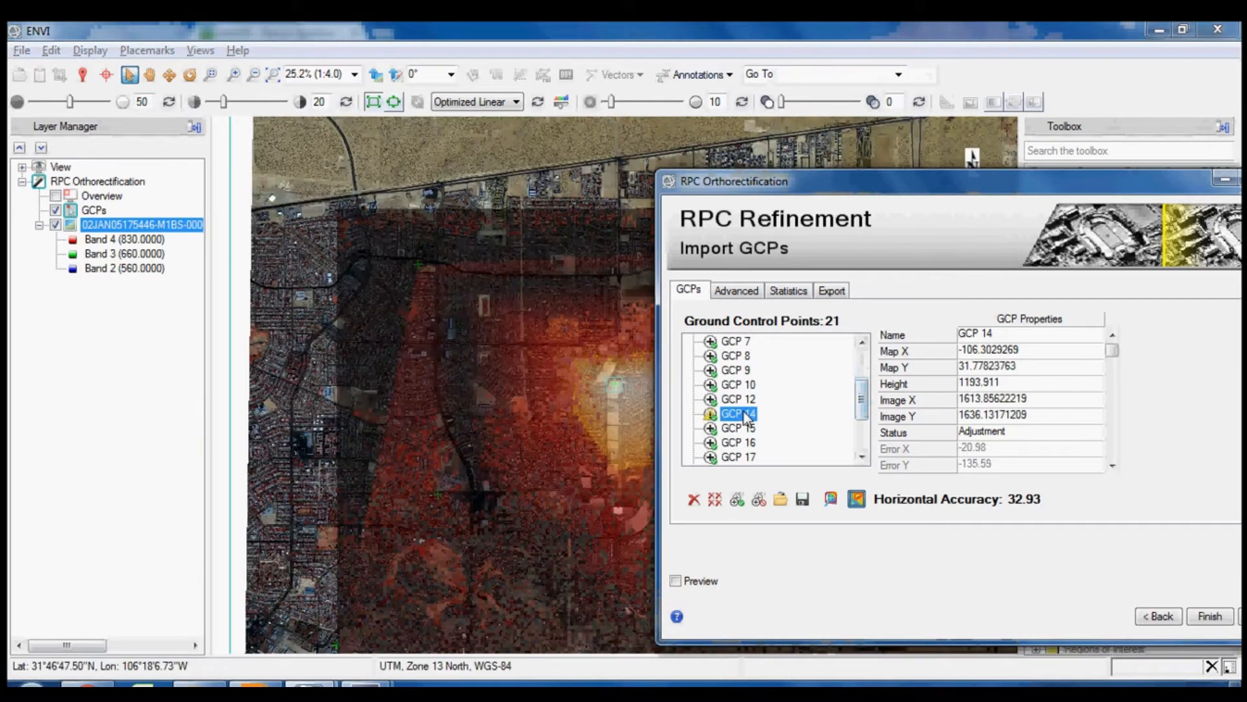
click(1112, 465)
click(1112, 466)
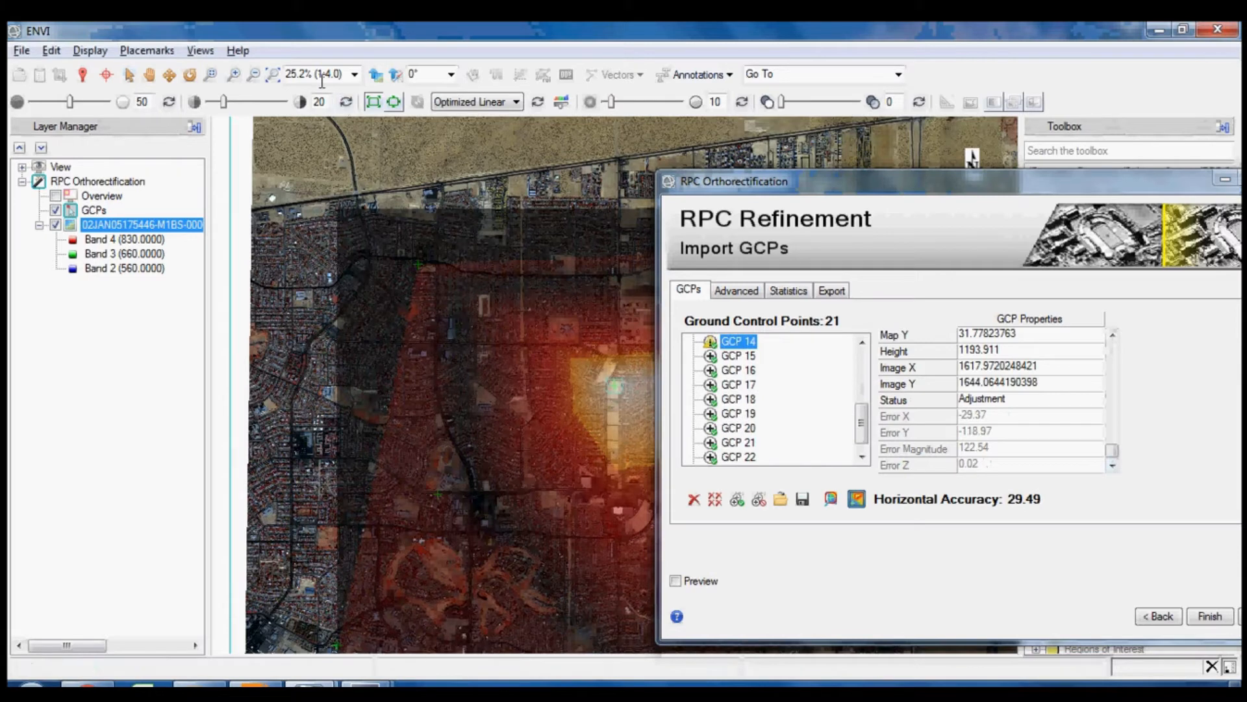
Step: Examine the area around GCP 14 at 800%, 100% and 400% zoom, and return to the full image extent
click(354, 76)
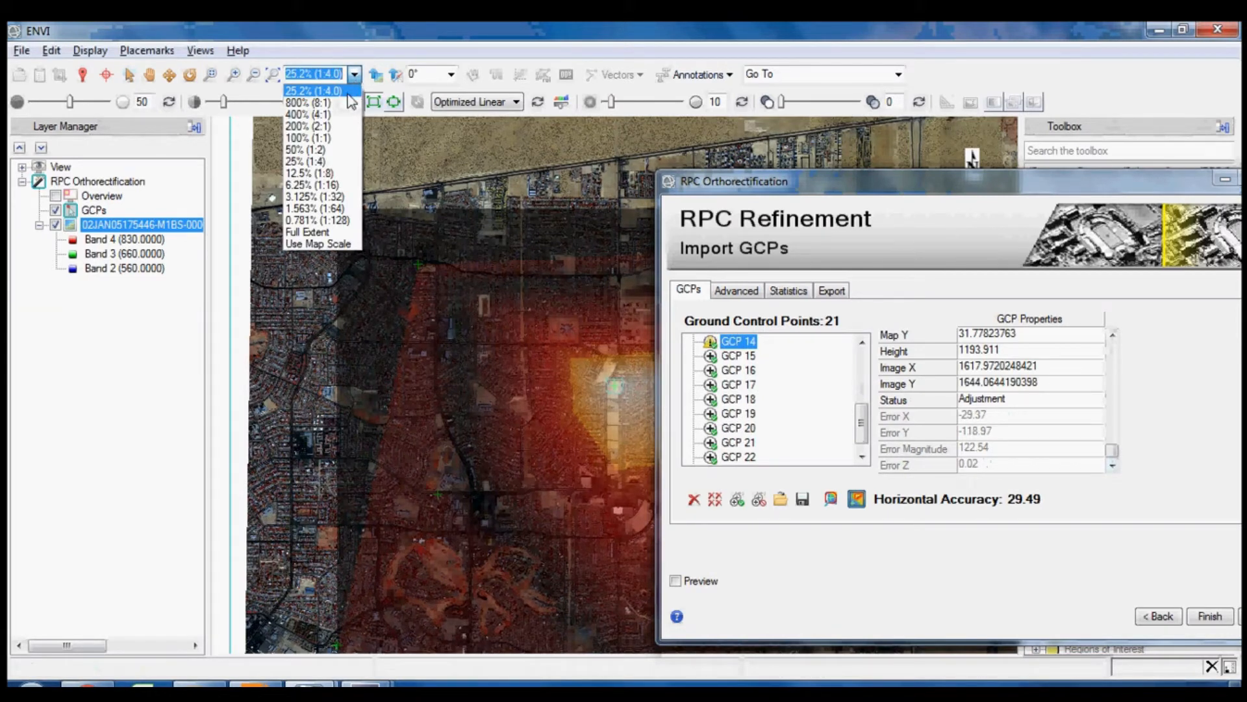
click(348, 104)
click(355, 75)
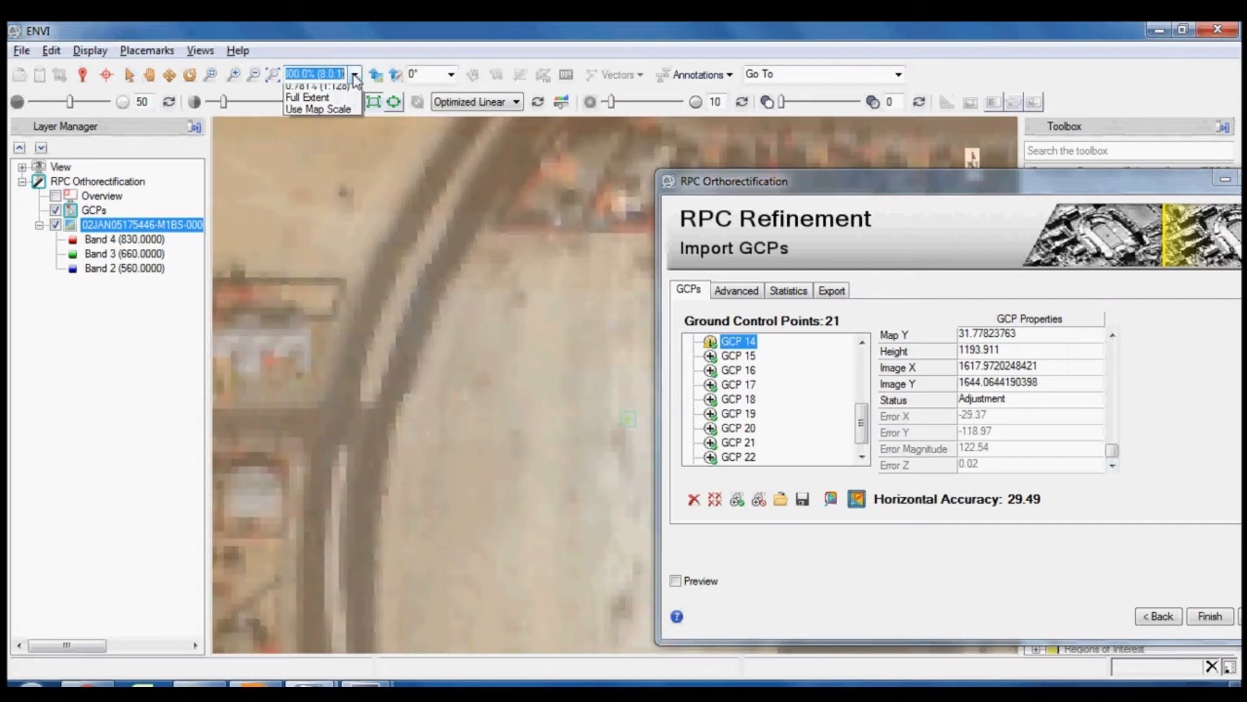
click(335, 138)
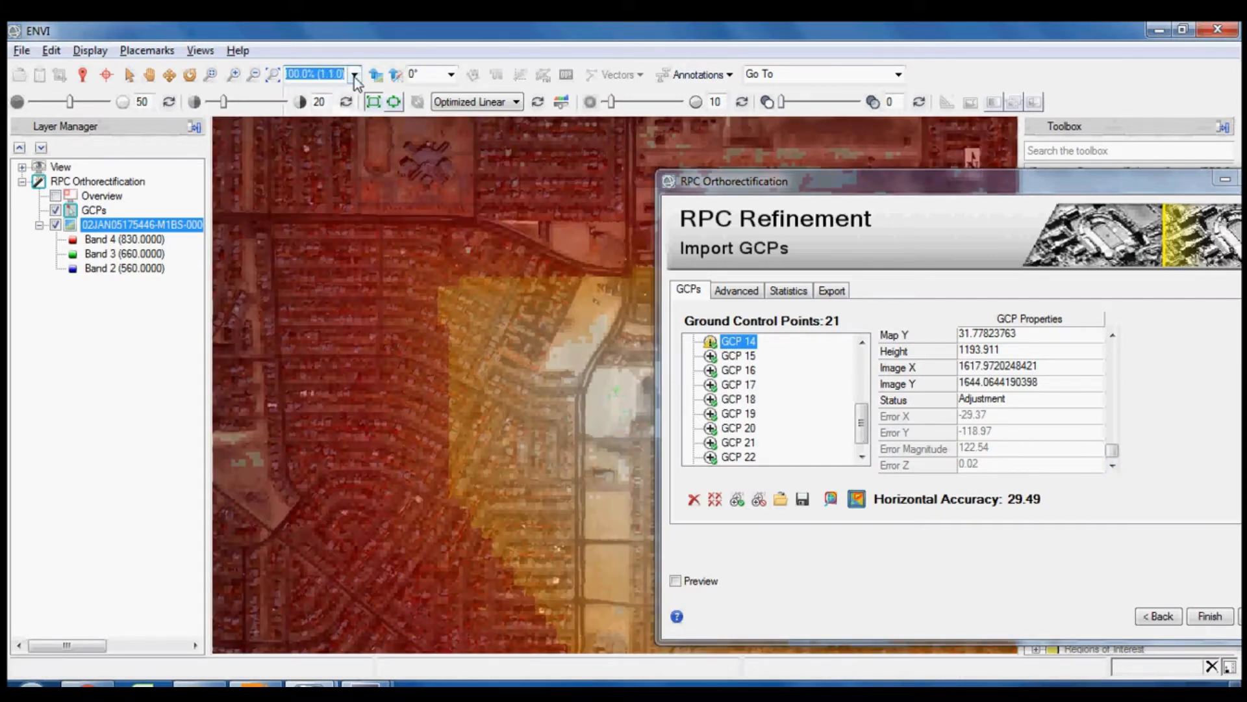
click(355, 75)
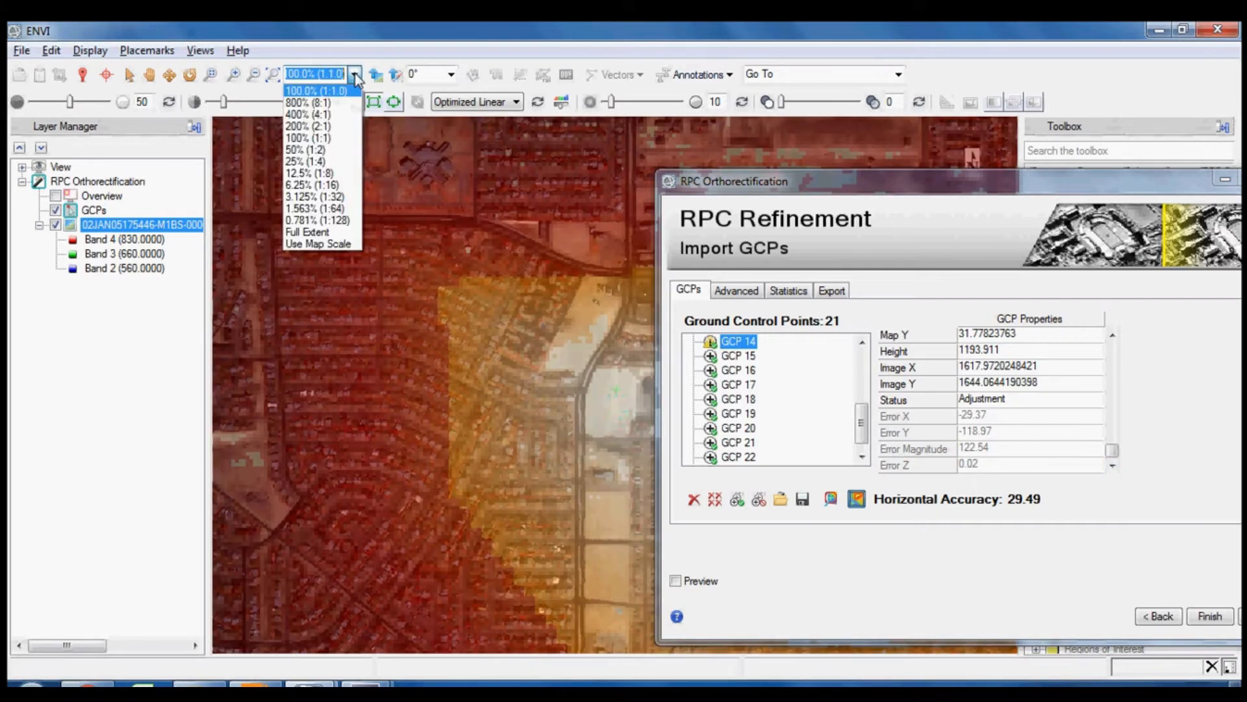
click(347, 115)
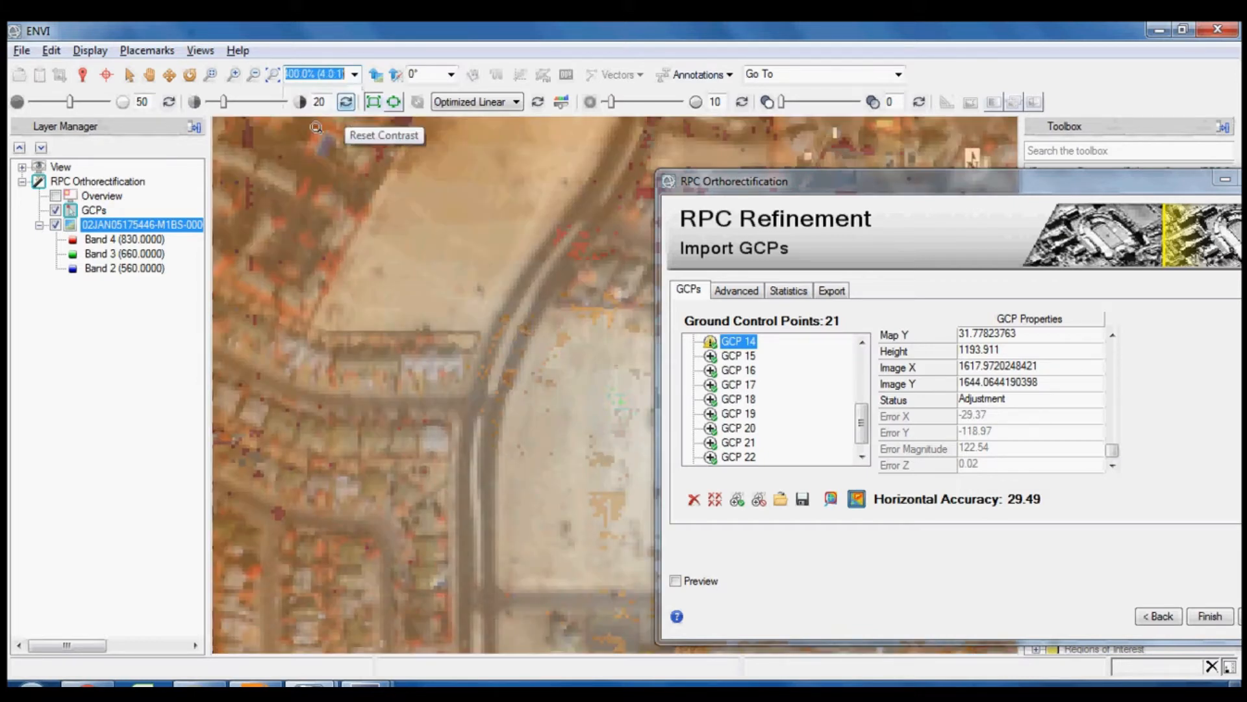
click(374, 102)
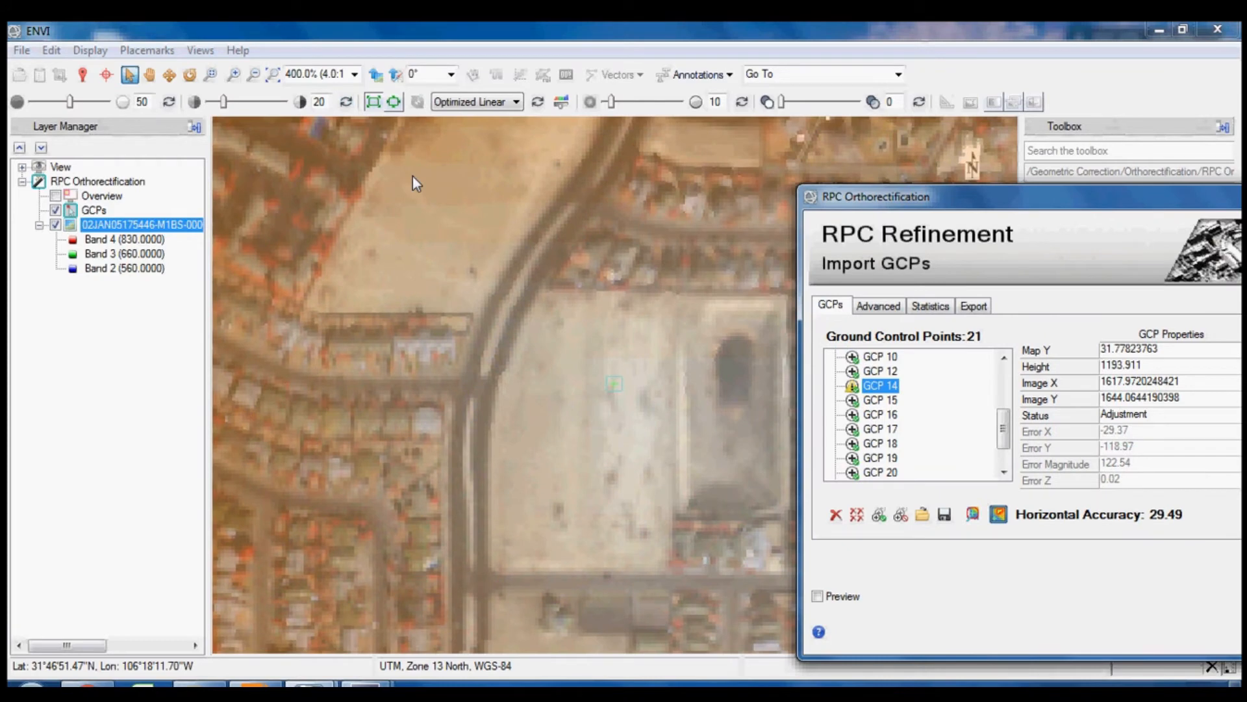
click(354, 74)
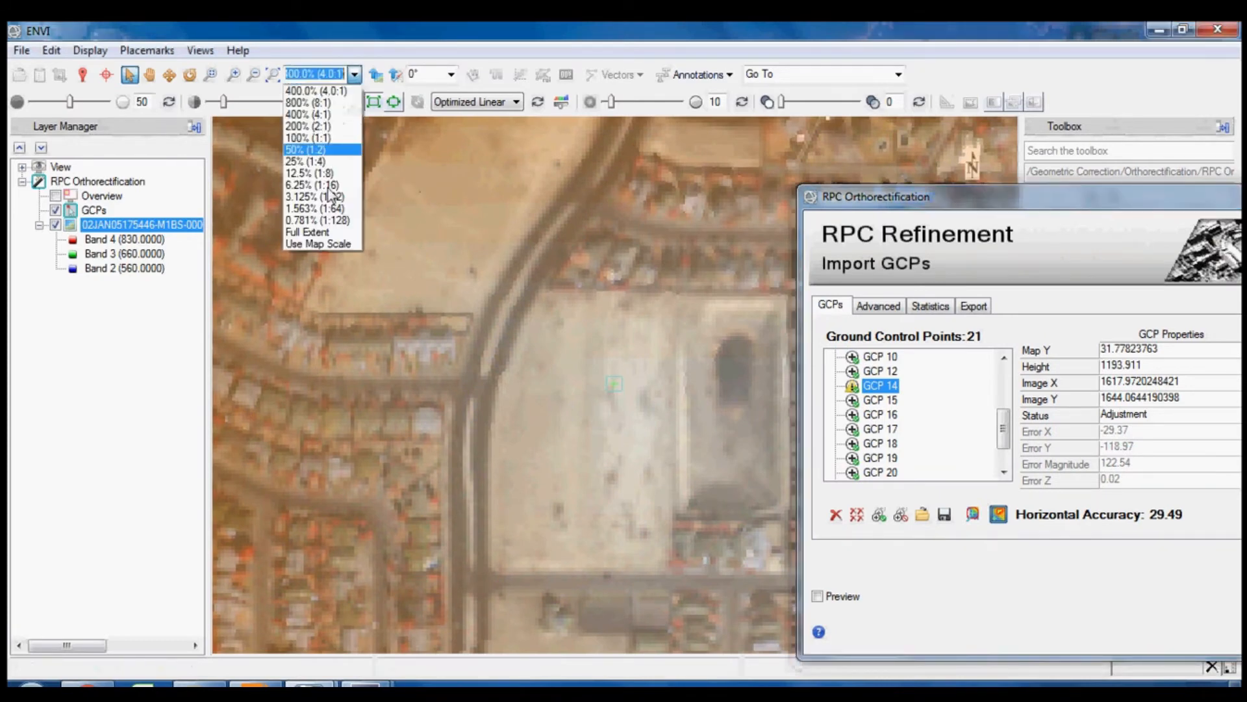
click(332, 232)
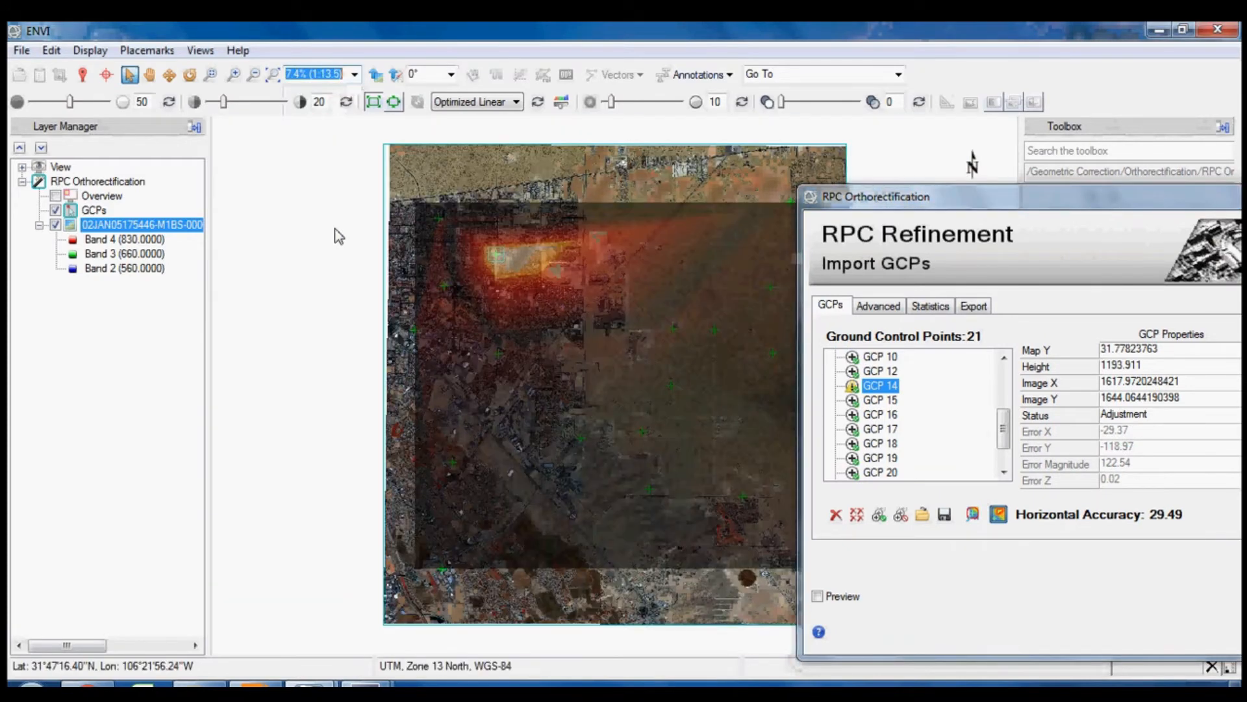
Step: Switch the zoom to map scale, set it to 1:10,000 and centre on GCP 14 to examine its error vector
click(353, 77)
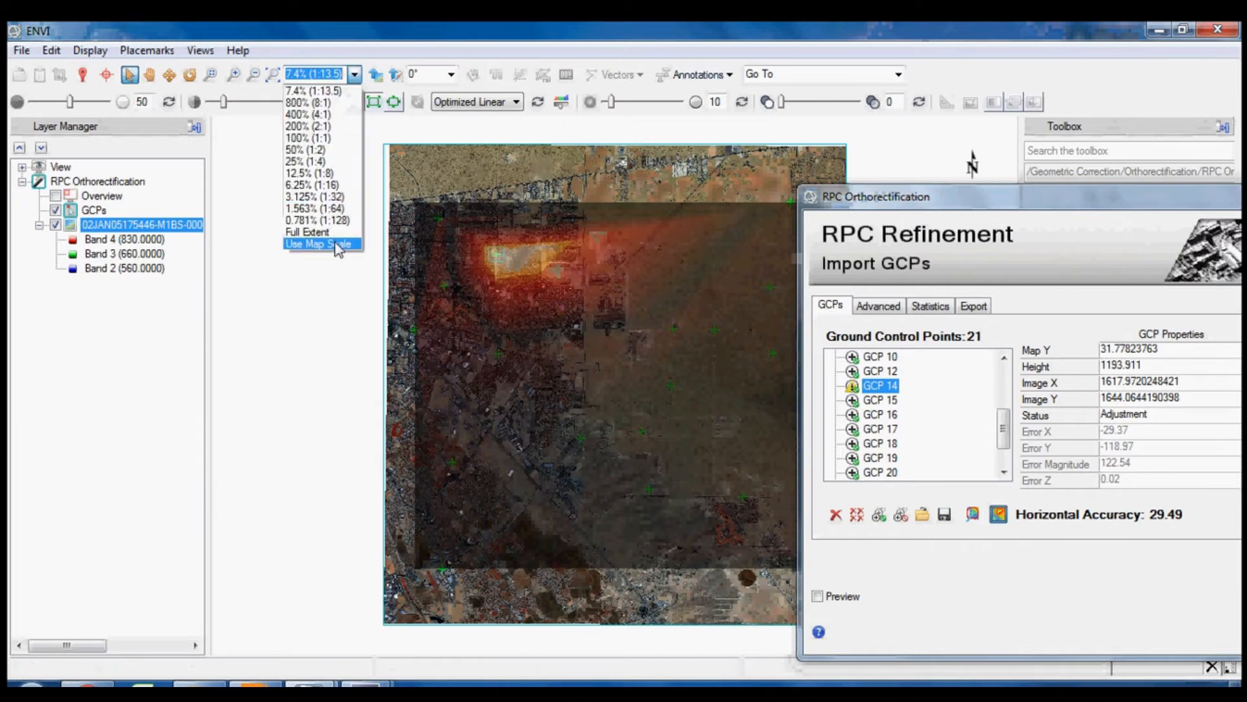
click(335, 244)
click(354, 74)
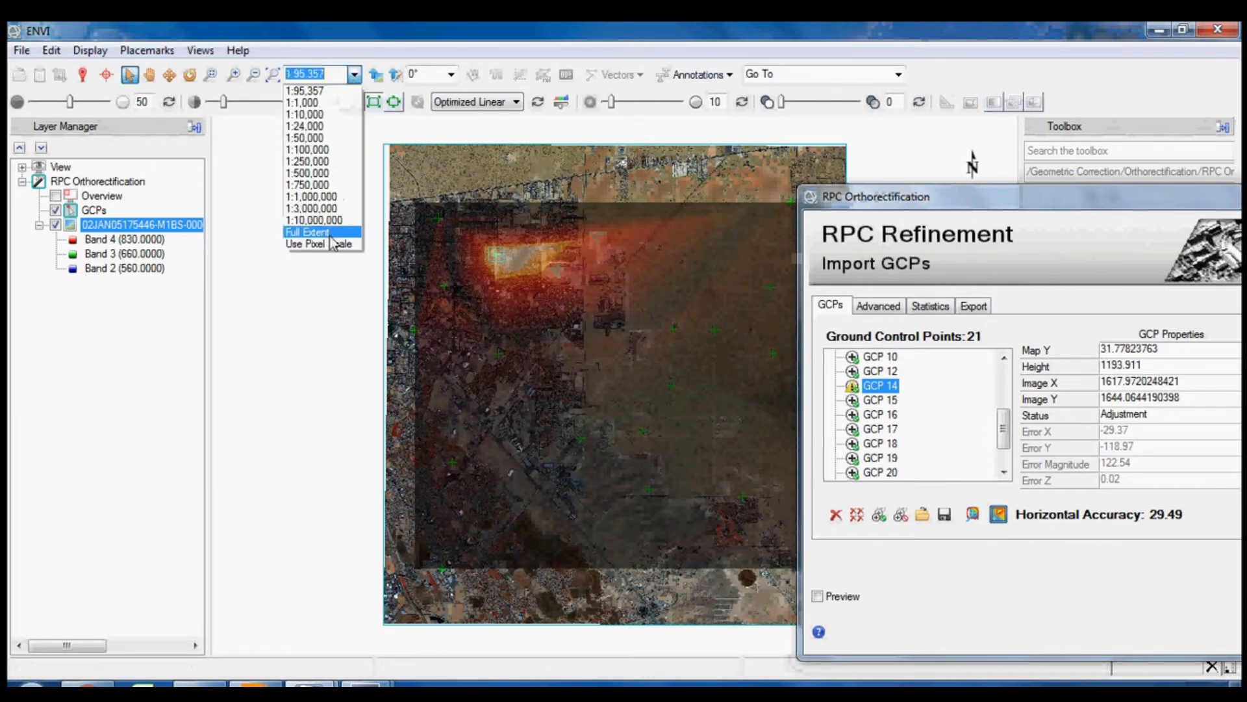
click(305, 103)
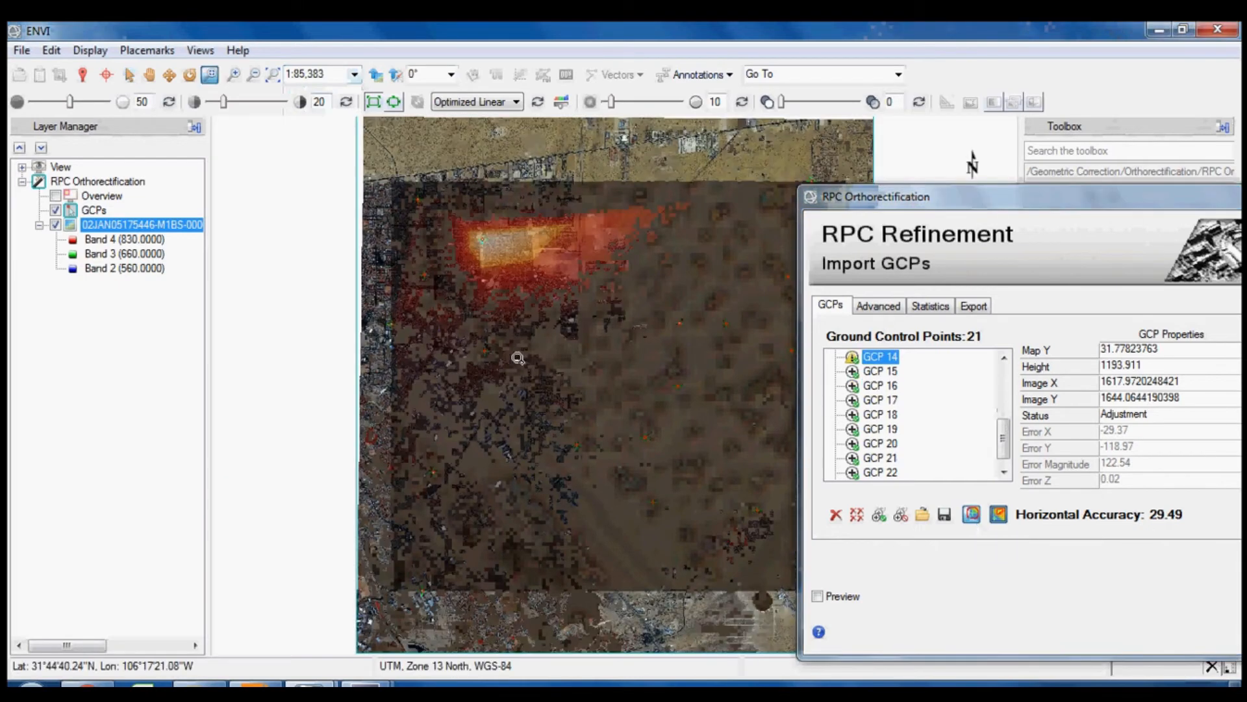
click(355, 75)
click(322, 115)
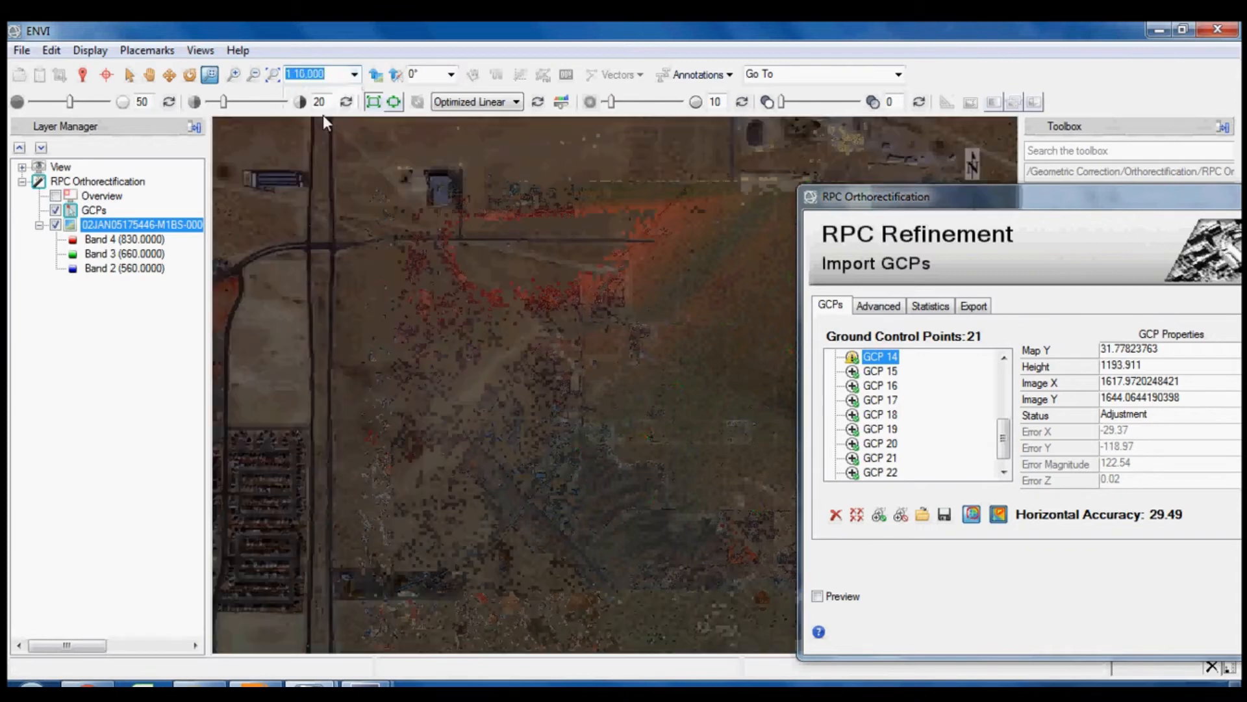
click(884, 360)
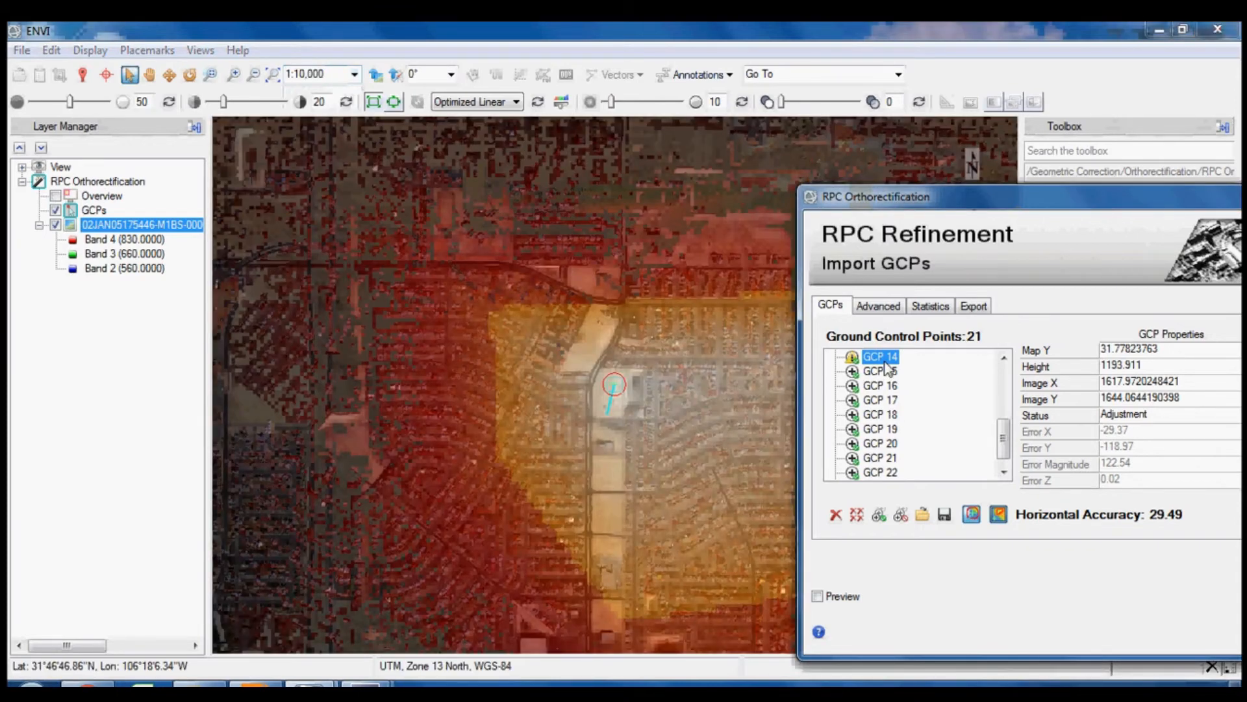
click(616, 394)
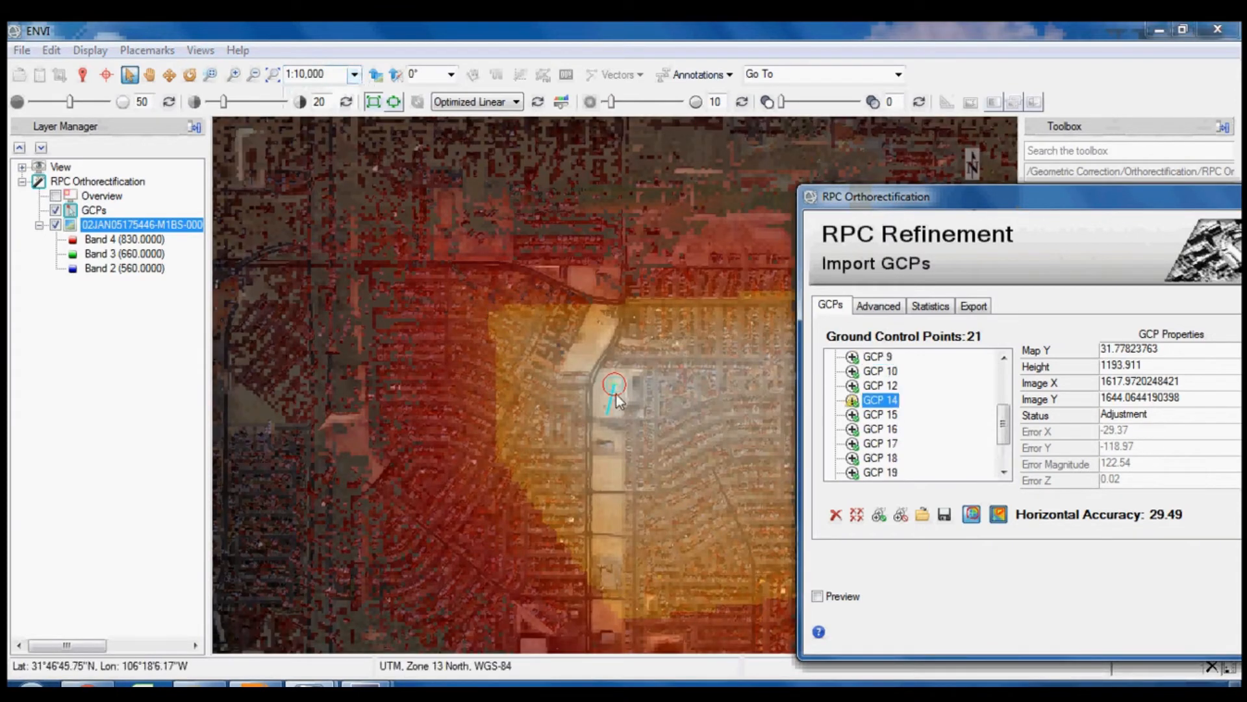
Step: Examine the error vector at GCP 14 up close, at scales down to about 1:544
click(354, 76)
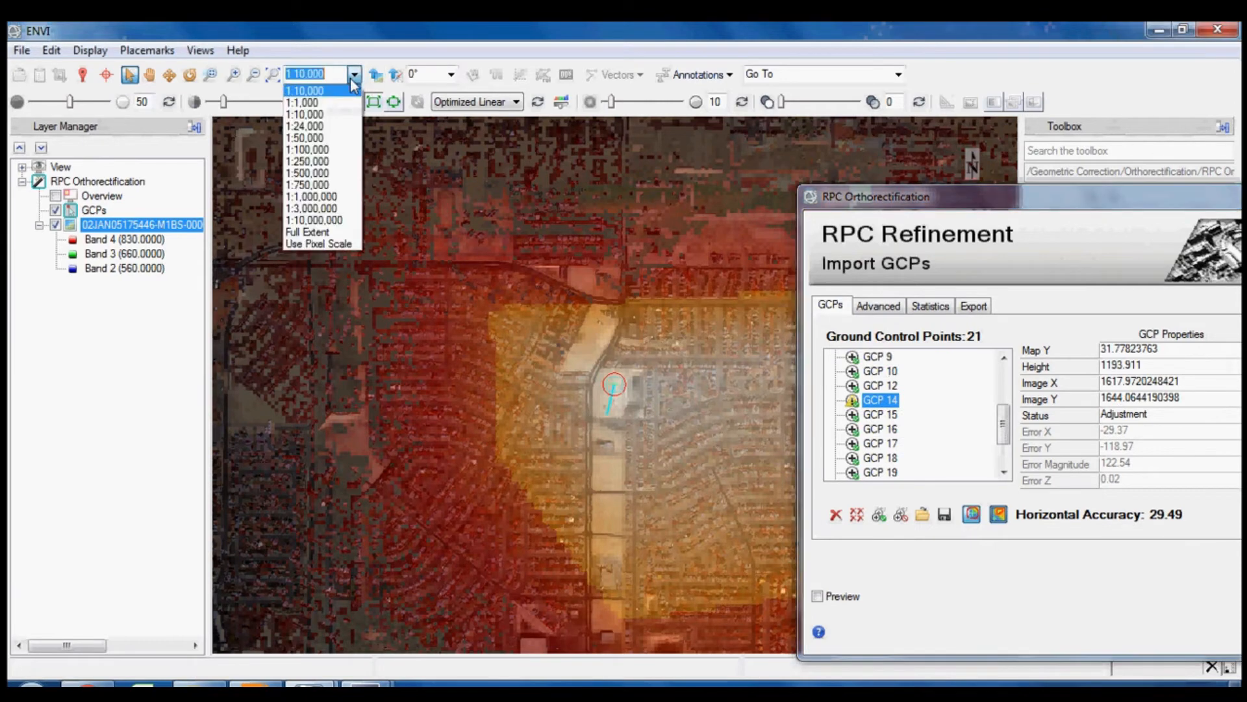
key(Escape)
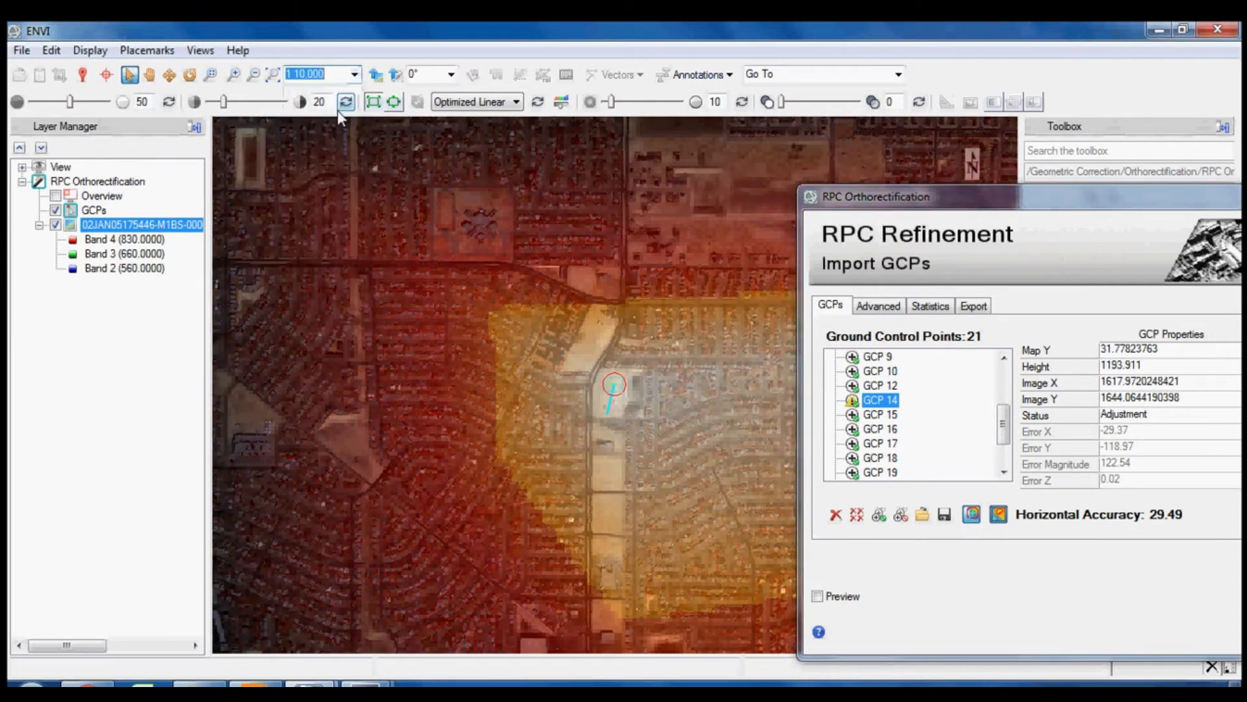
click(615, 404)
scroll(614, 404, up, 5)
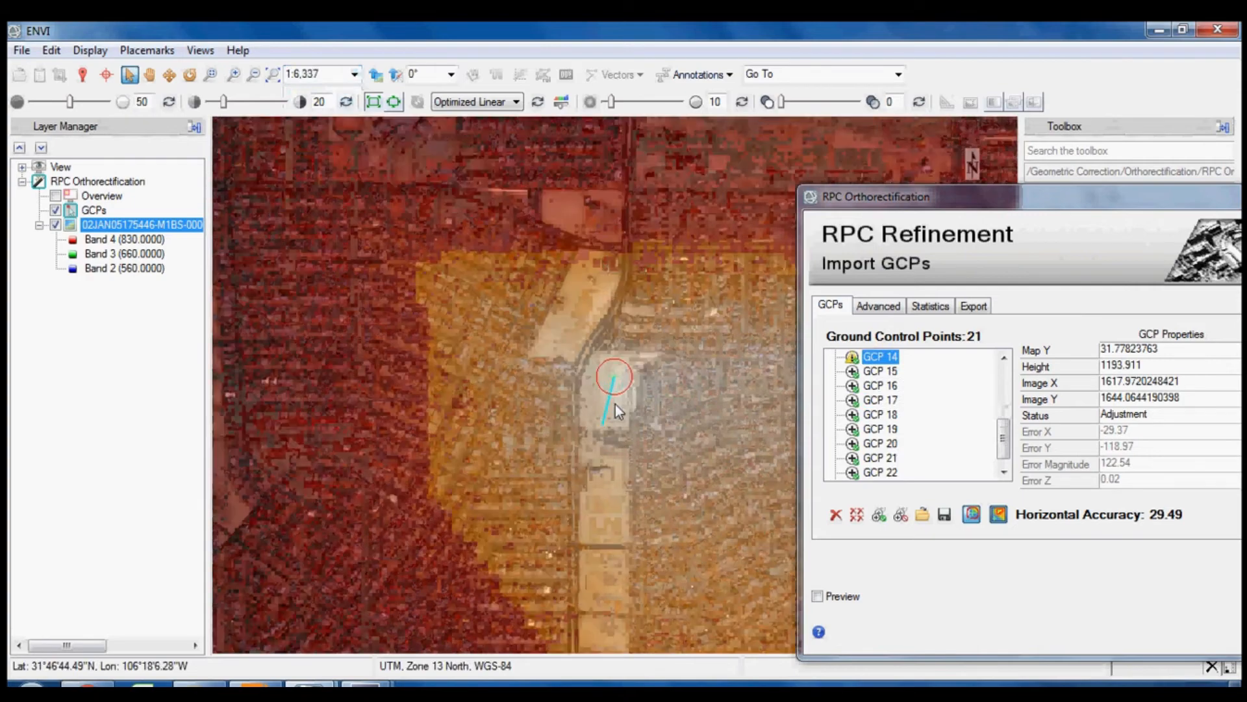
scroll(614, 351, up, 2)
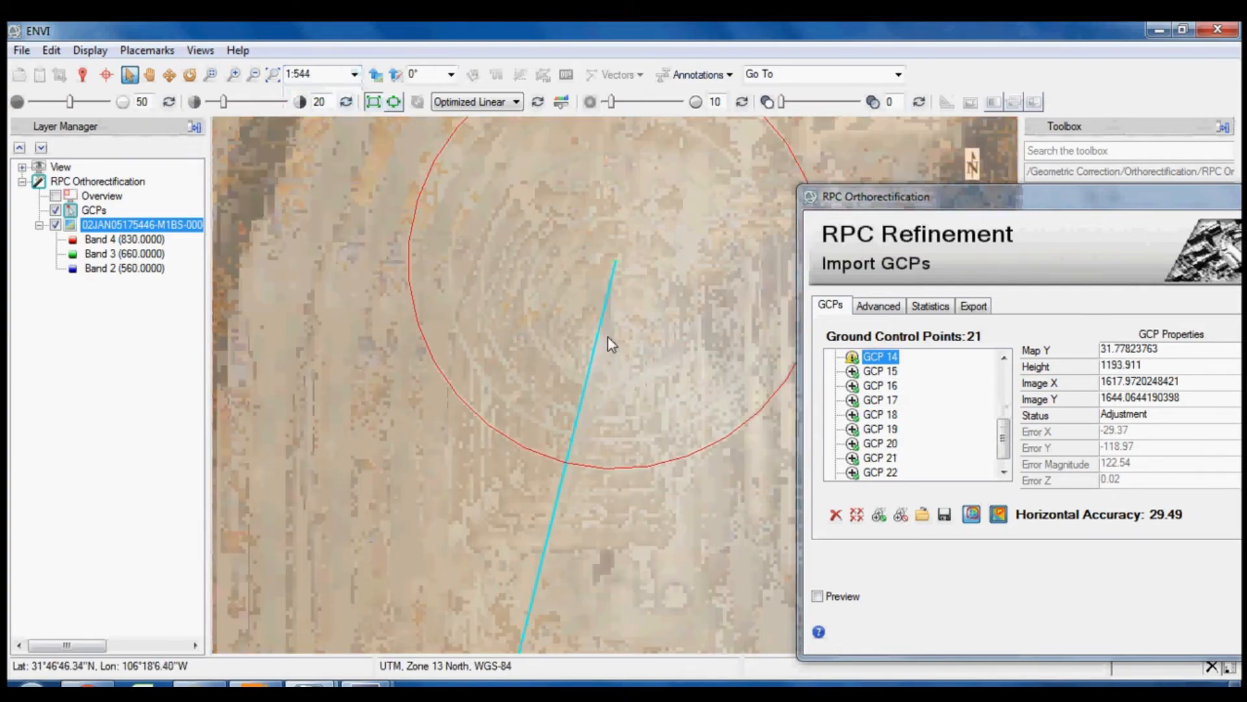
scroll(609, 337, down, 1)
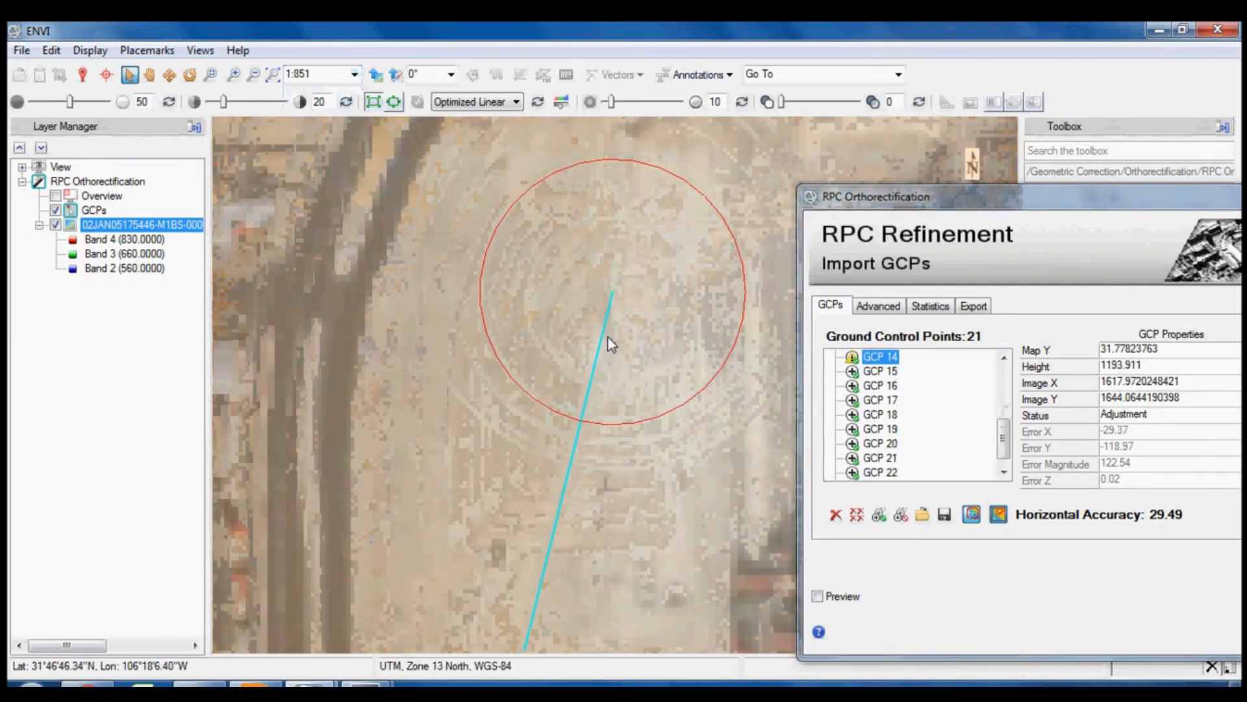
Step: Toggle the error vector and error overlay displays to compare the image around GCP 14 with and without them
click(973, 515)
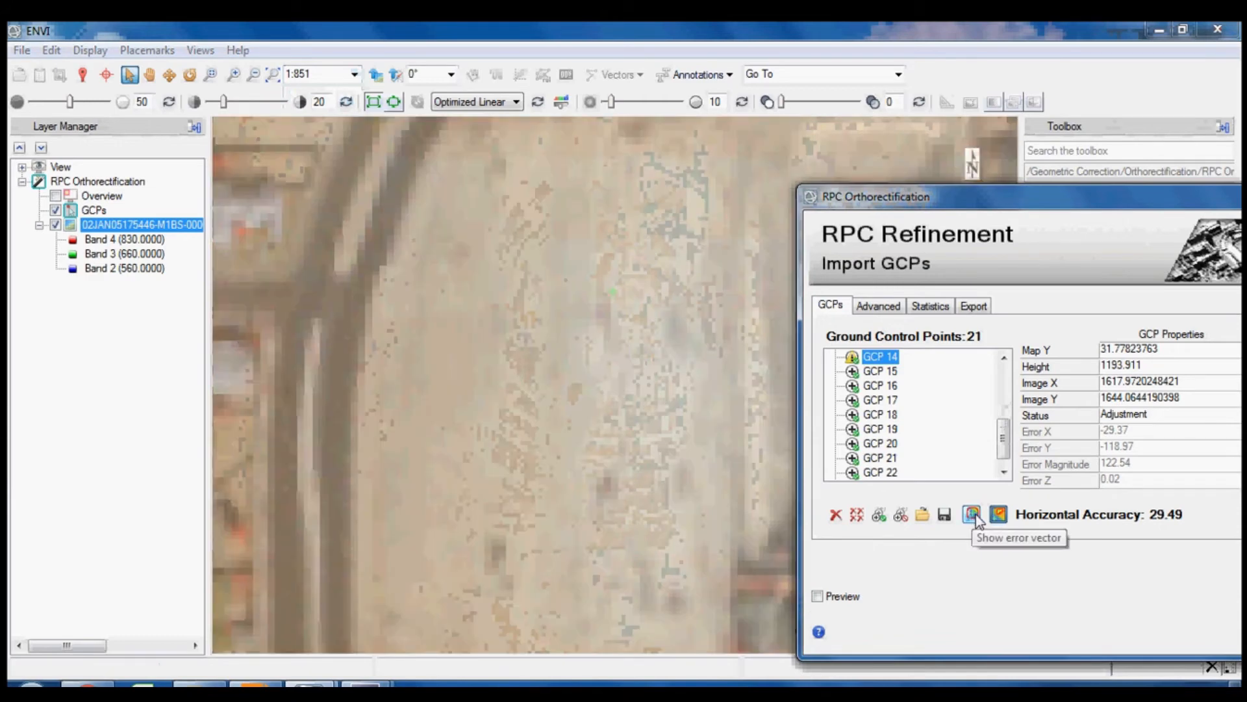
click(976, 515)
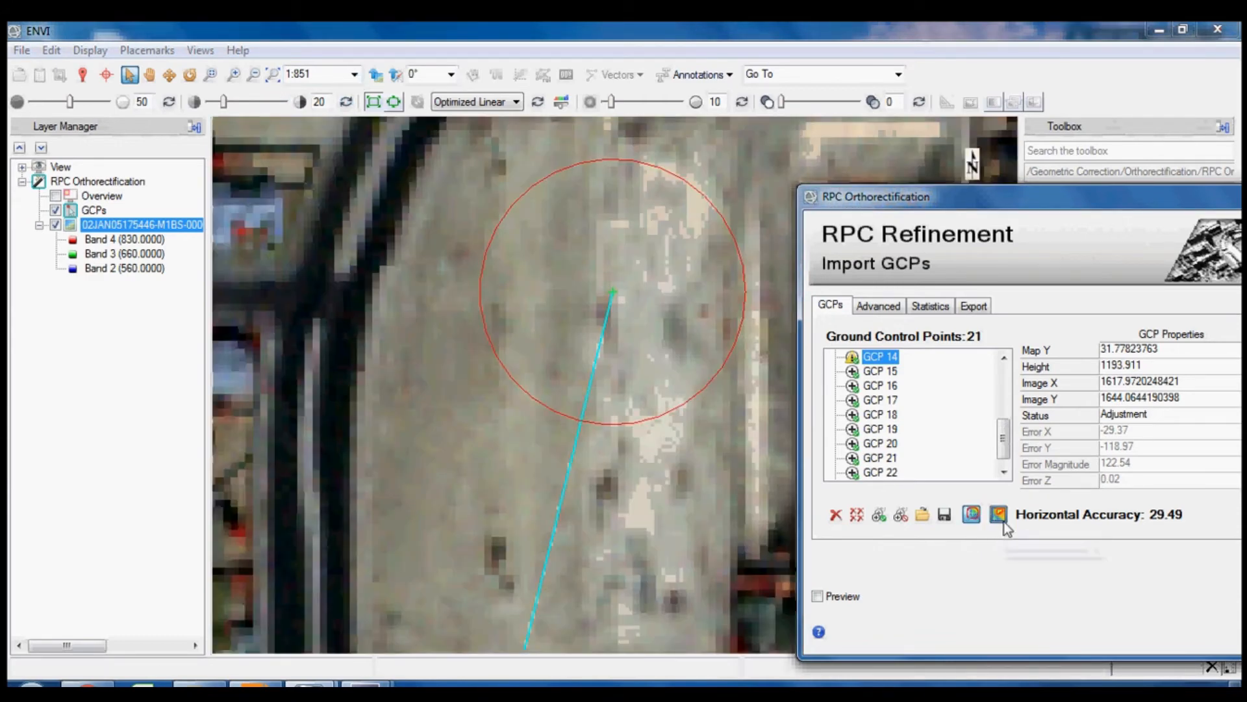
click(1003, 521)
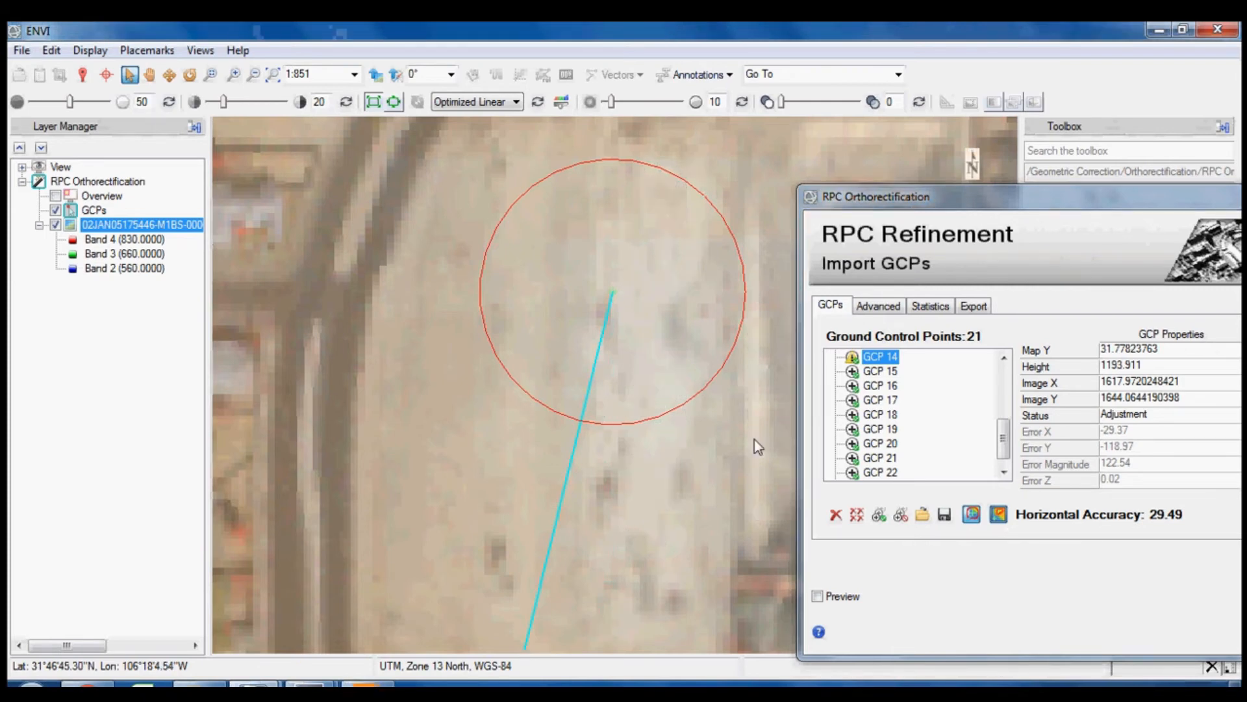
Step: Delete GCP 14 from the ground control points
click(836, 516)
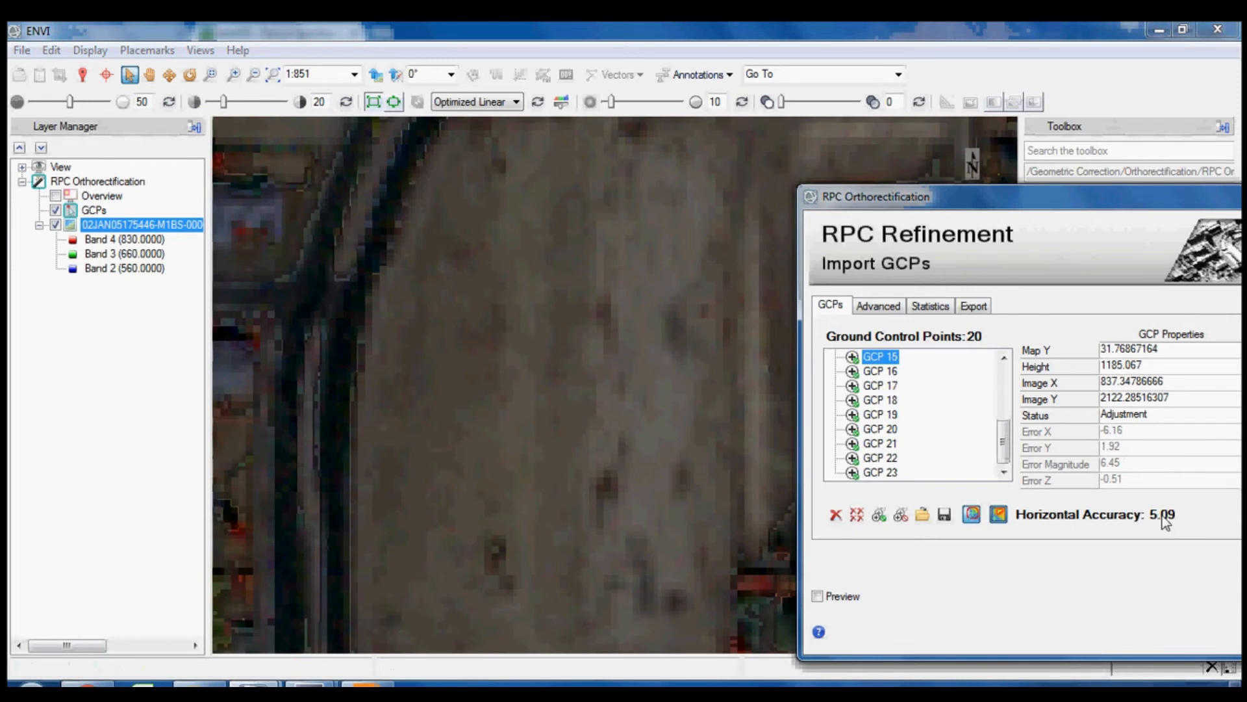
Step: Review the advanced orthorectification settings and the available image resampling methods
click(879, 306)
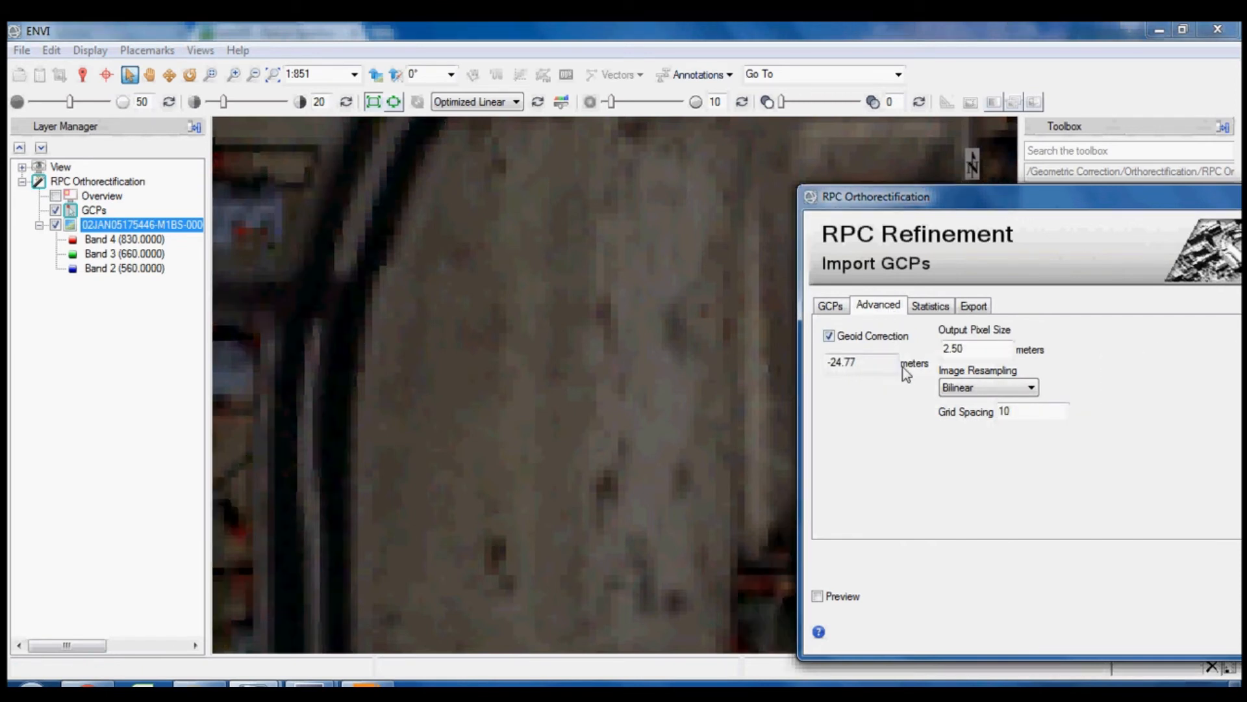
click(994, 389)
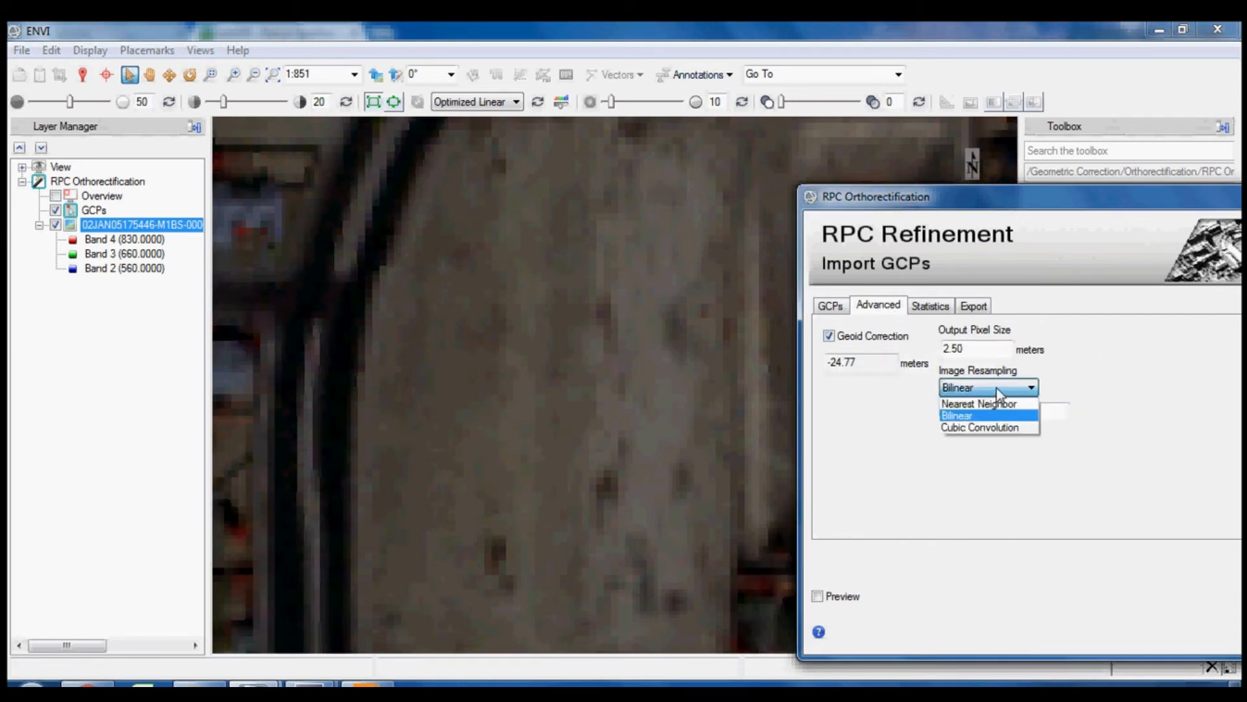
click(997, 392)
Step: Turn geoid correction off and back on, checking the horizontal accuracy of the GCPs each time
click(832, 338)
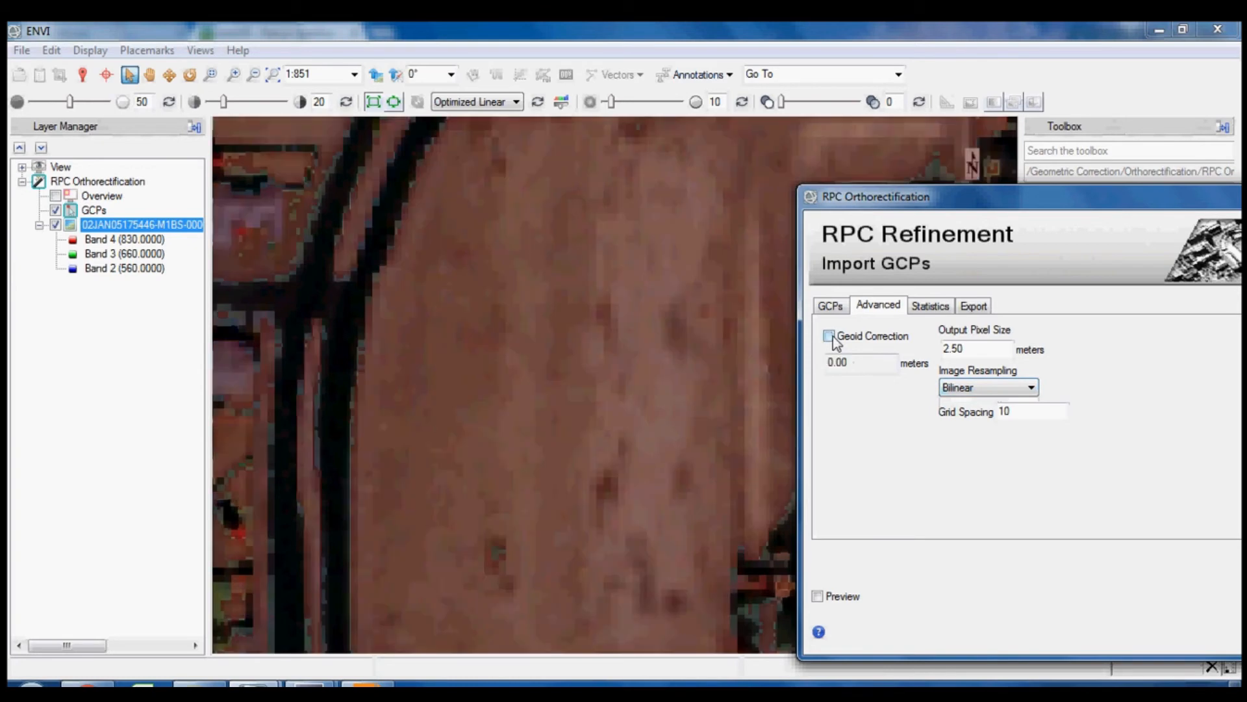
click(842, 305)
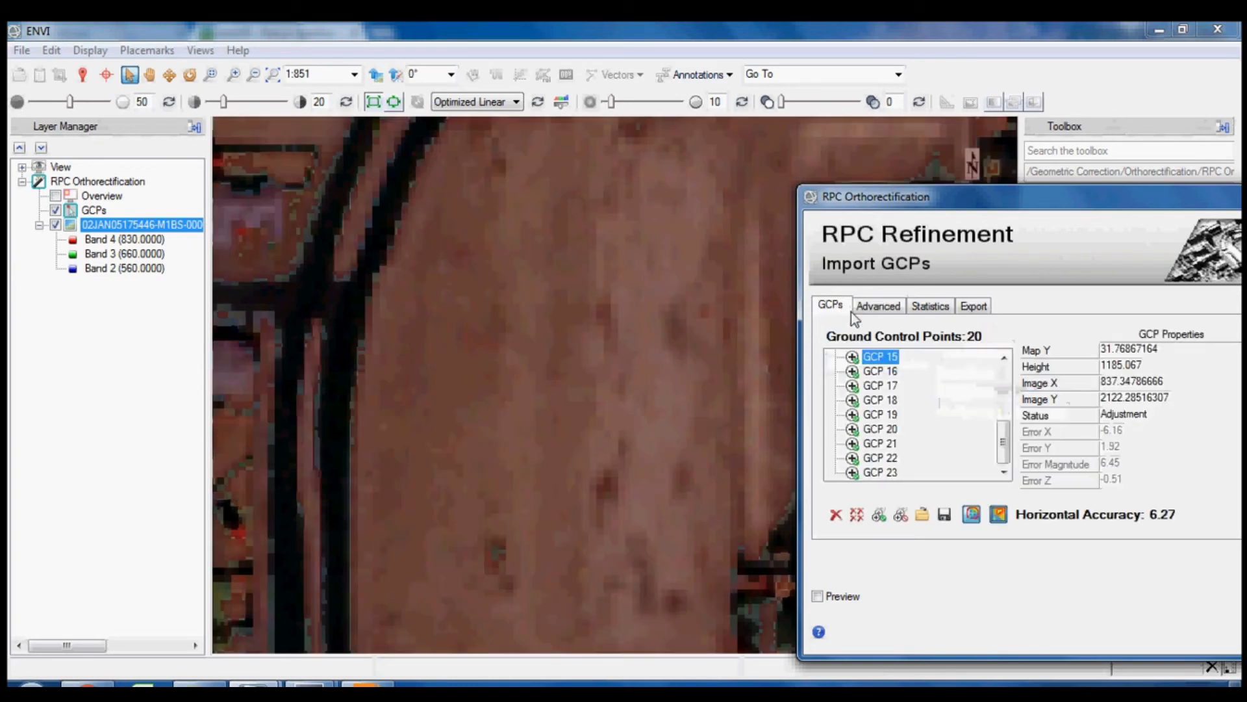
click(895, 308)
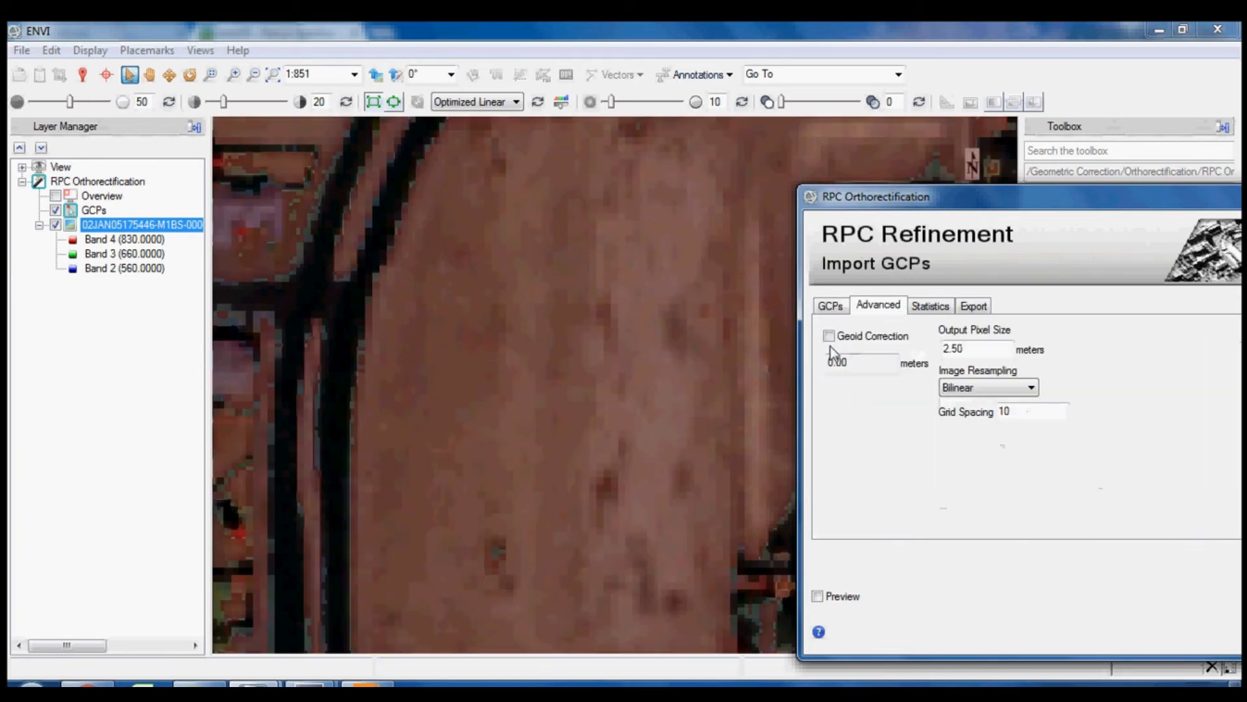
click(830, 337)
click(840, 308)
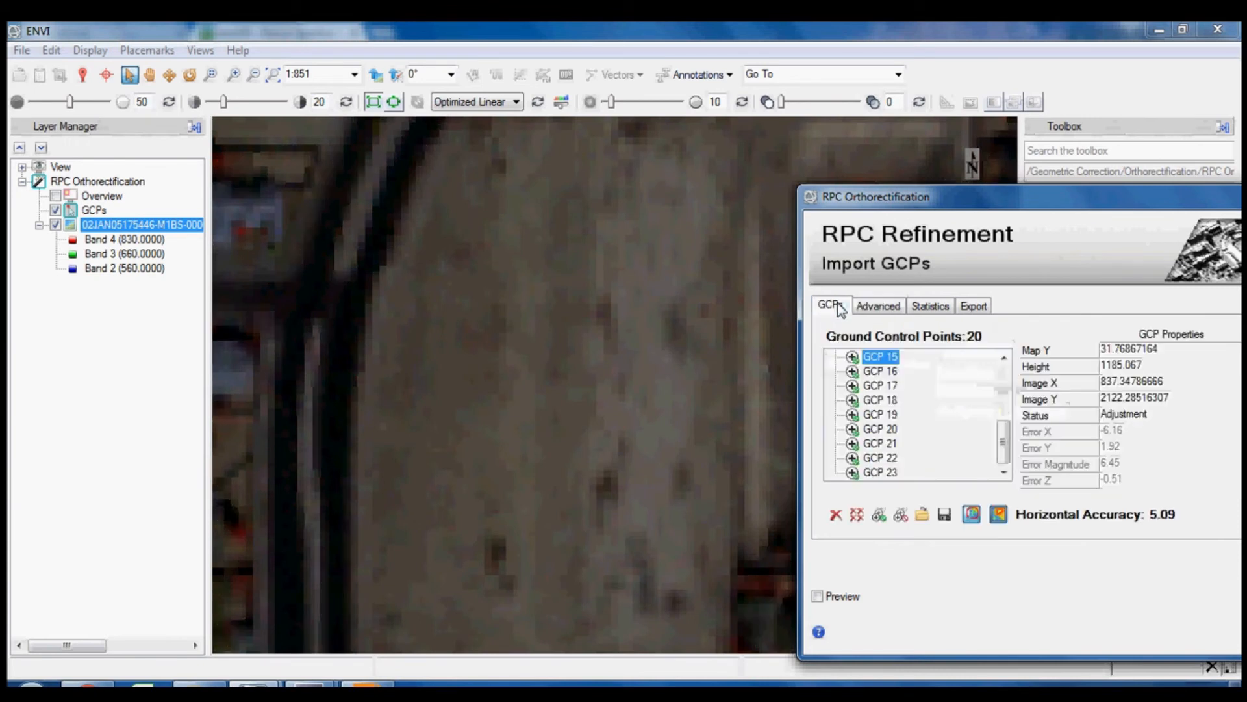
Step: Review the horizontal and vertical accuracy statistics for all GCPs
click(878, 306)
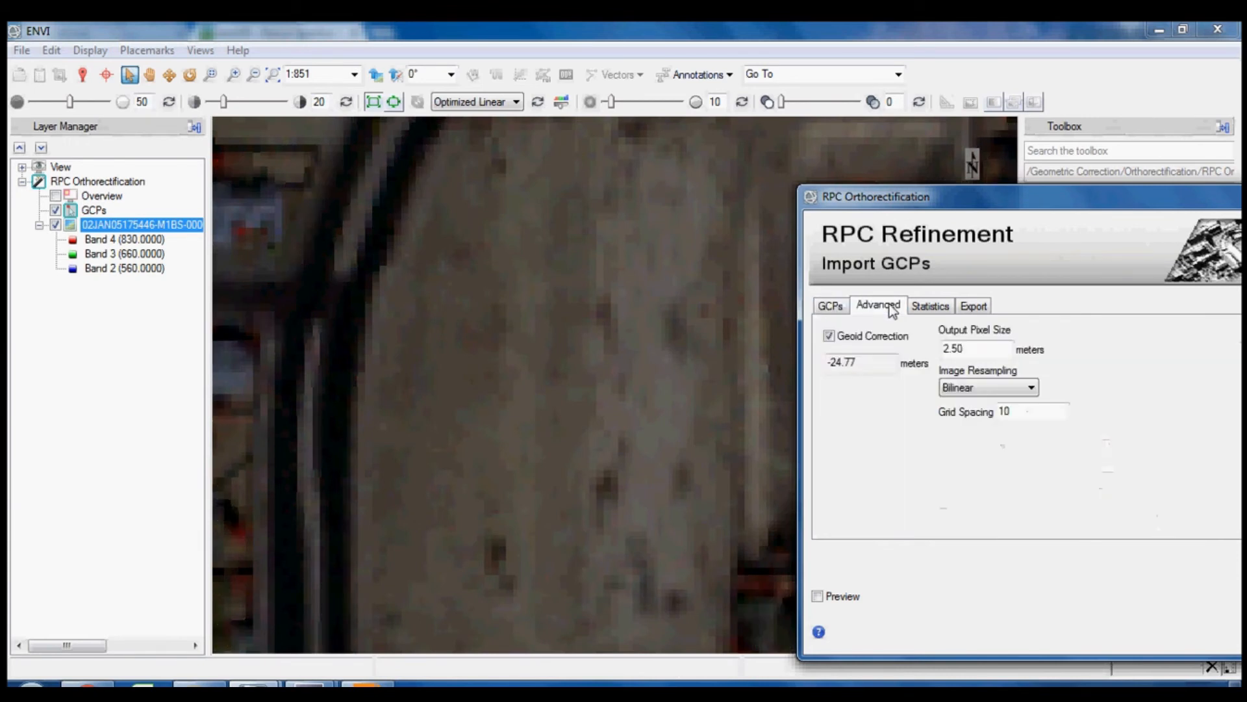
click(927, 309)
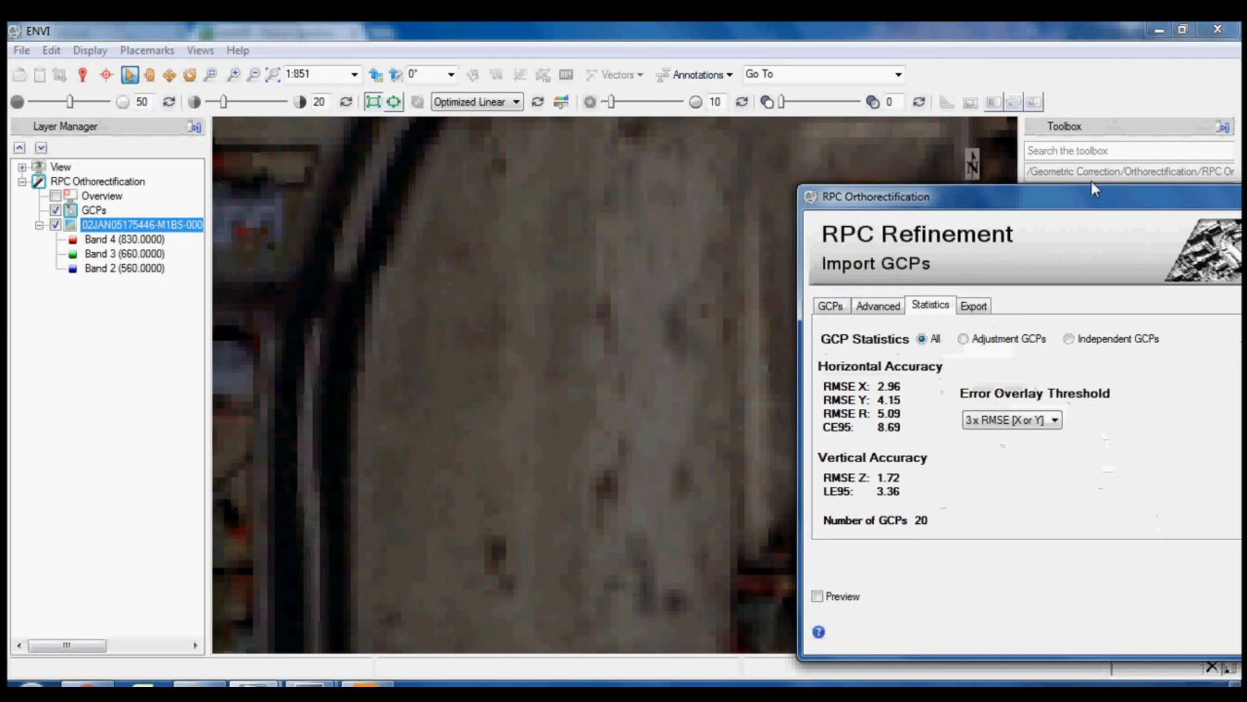
drag(1094, 186, 803, 189)
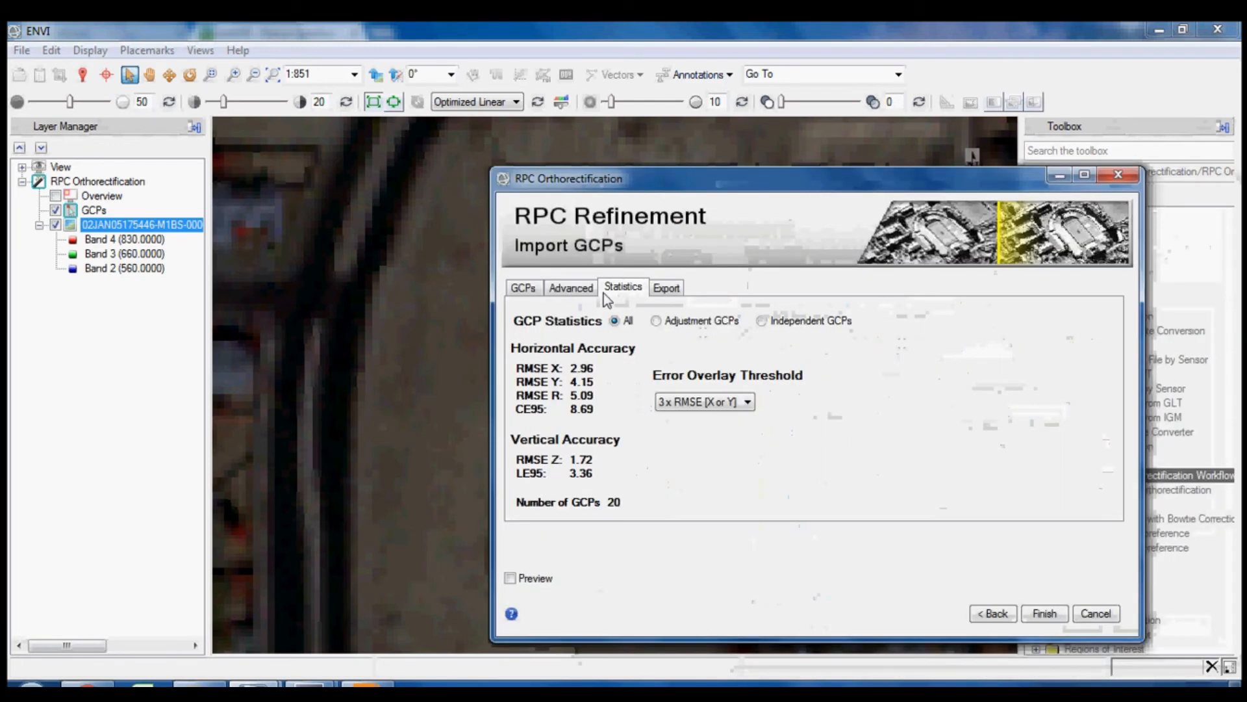
Step: Turn off the GCP error vector display, leaving the error overlay on
click(539, 292)
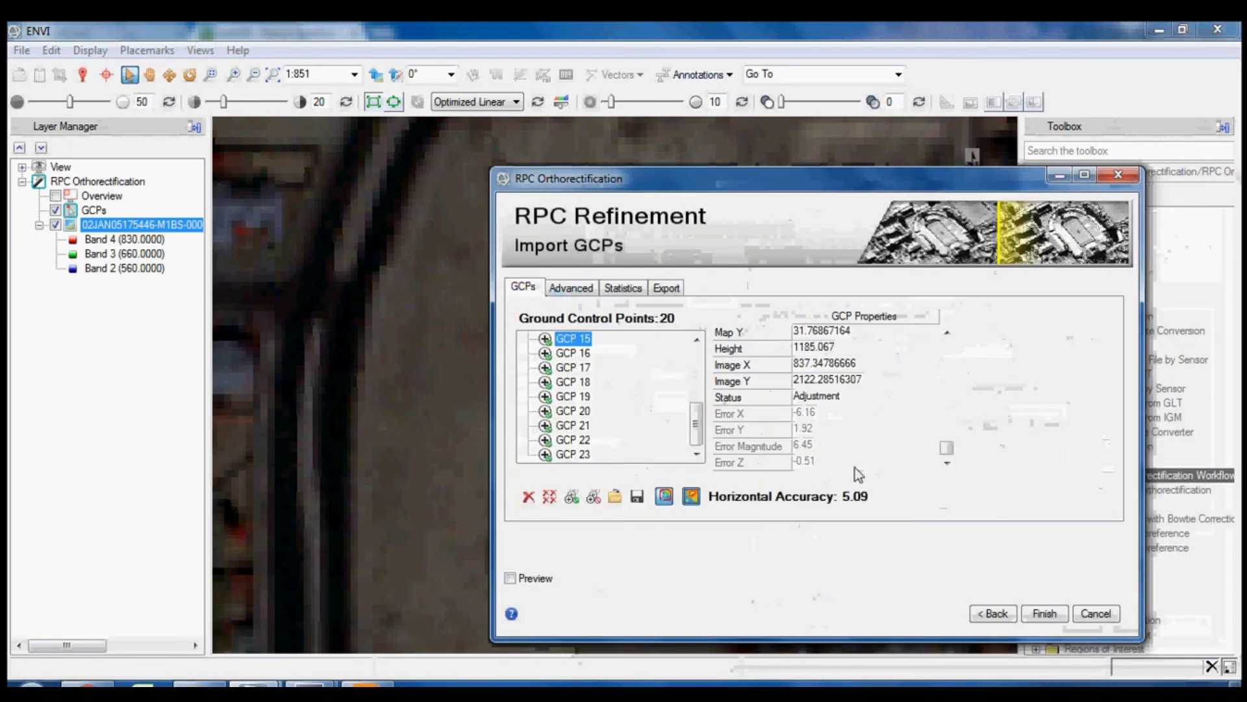
click(693, 497)
click(693, 497)
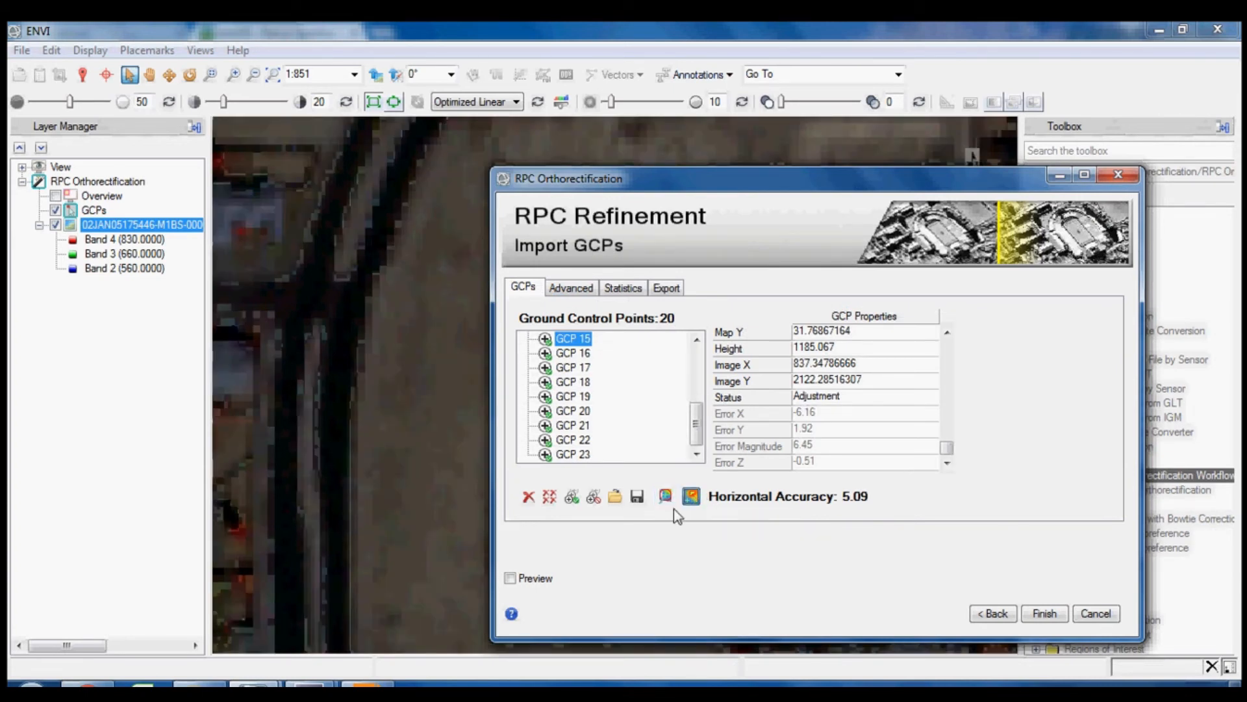
click(666, 503)
Step: Go to image location 2925, 2500 and view the multispectral layer at full resolution
click(812, 74)
text(2925, 2500)
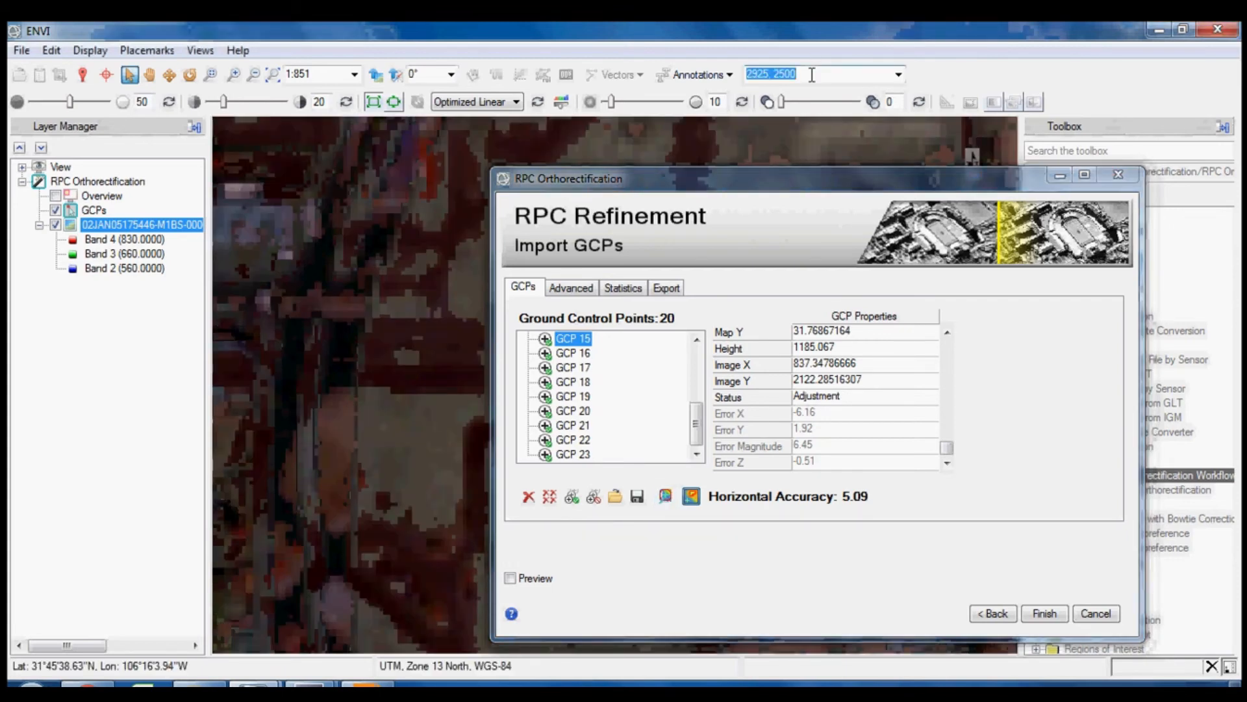
right_click(130, 225)
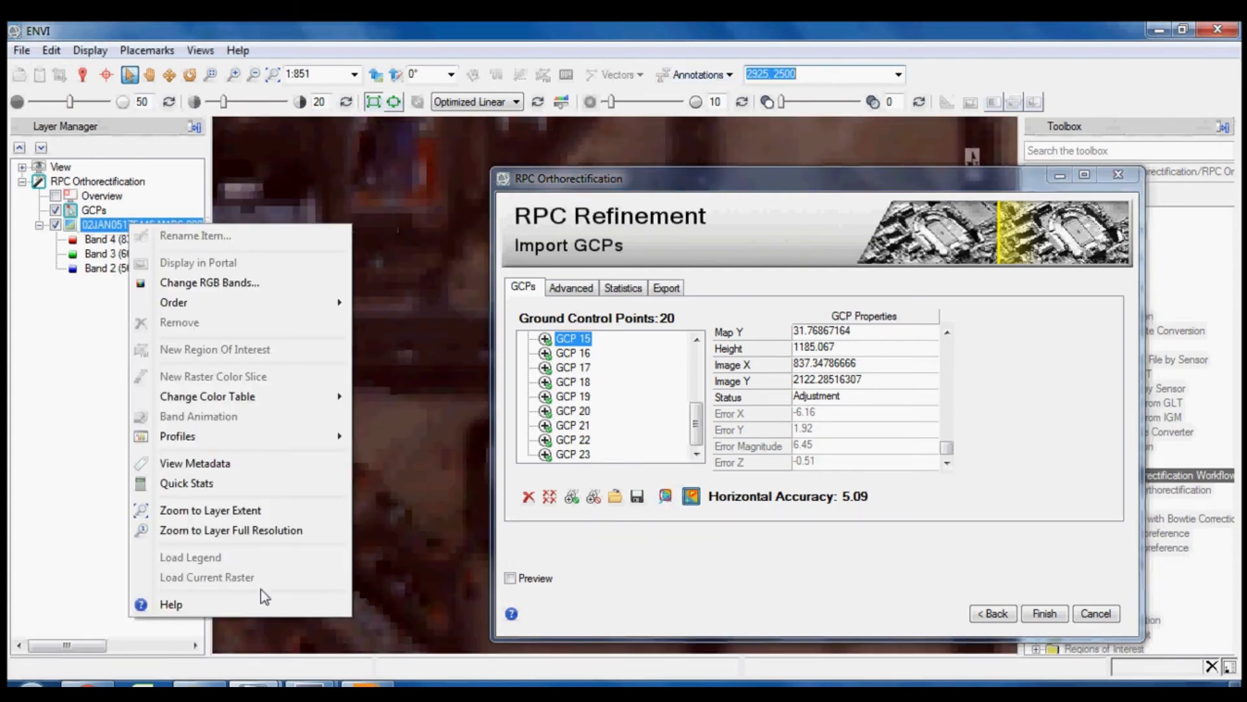
click(250, 530)
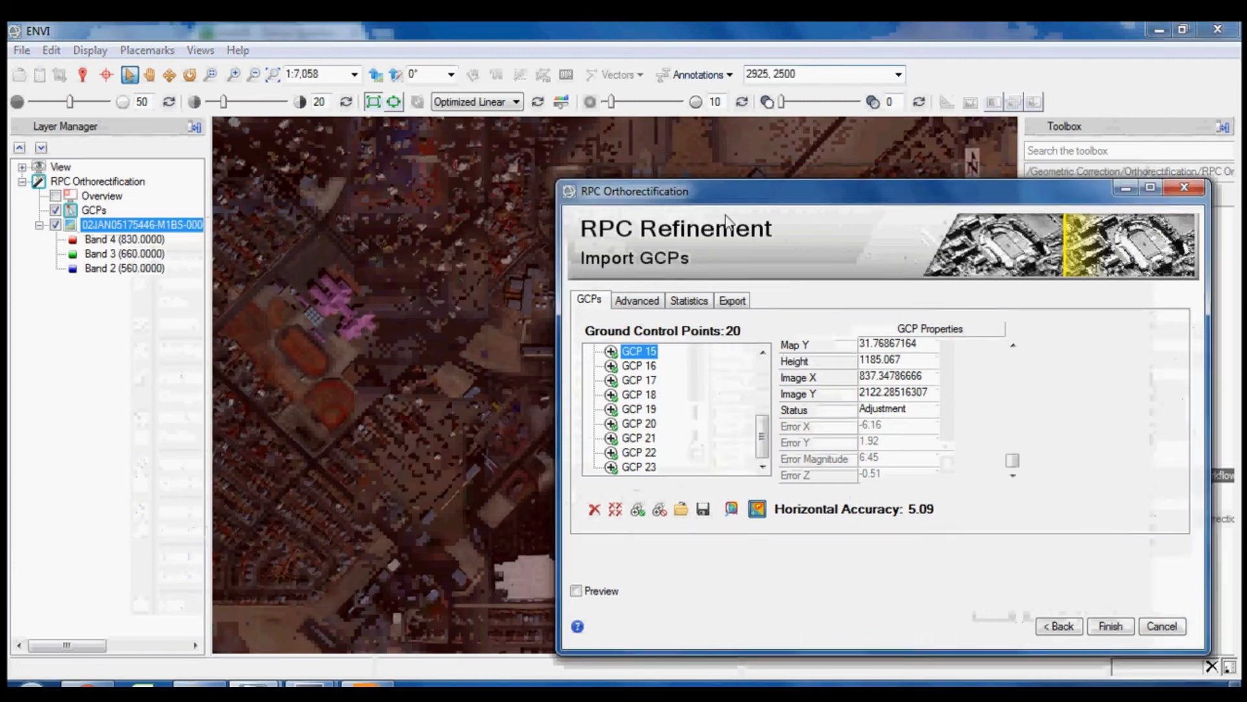
drag(726, 215, 527, 187)
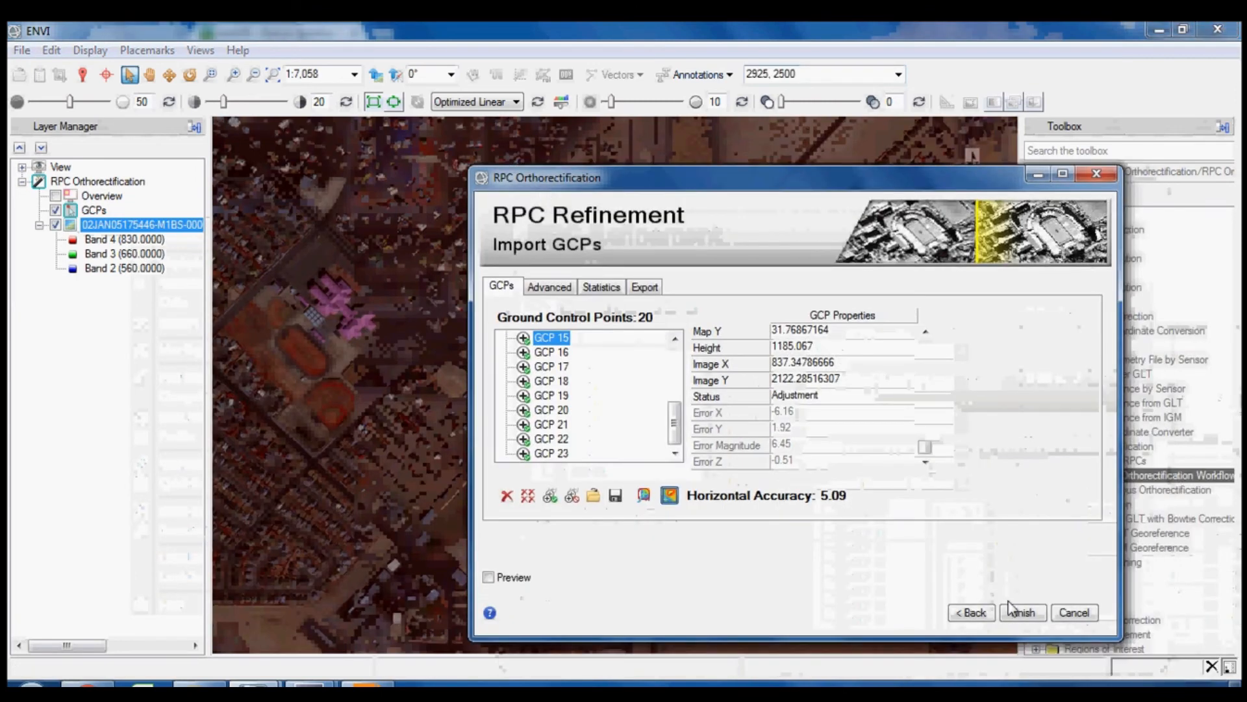
Step: Include an orthorectification report in the export and run the orthorectification with ENVI-format output
click(646, 287)
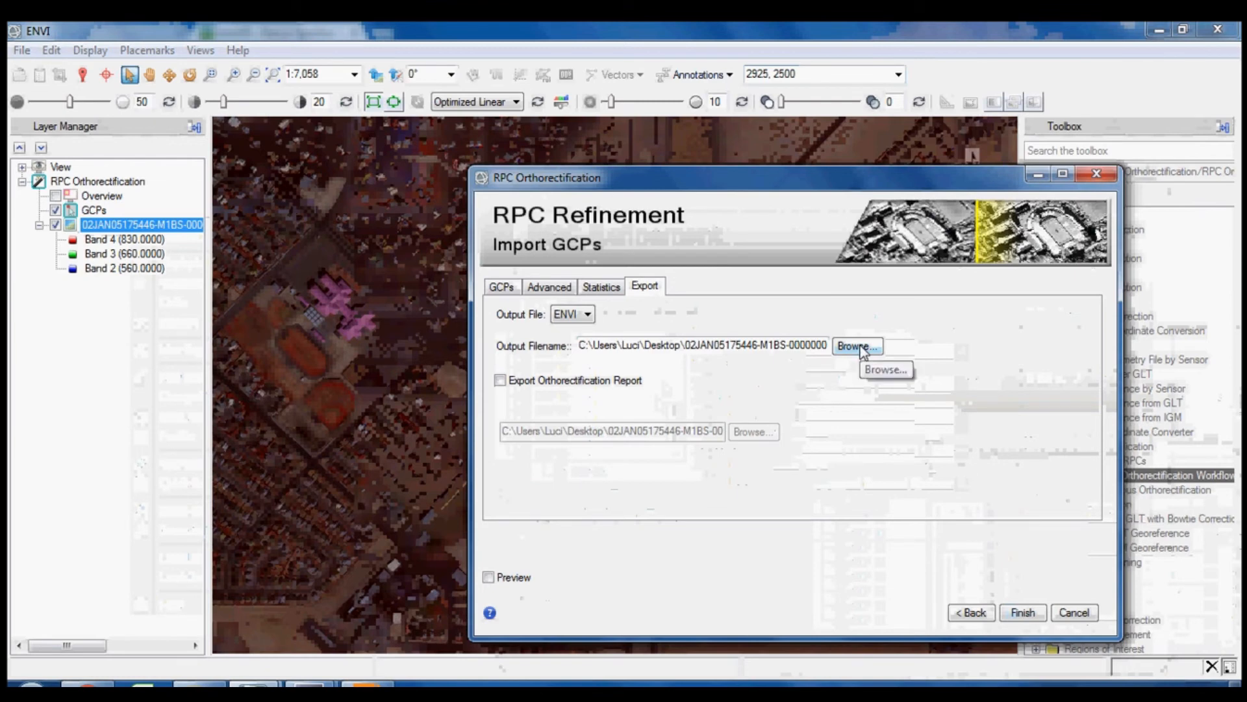
click(572, 382)
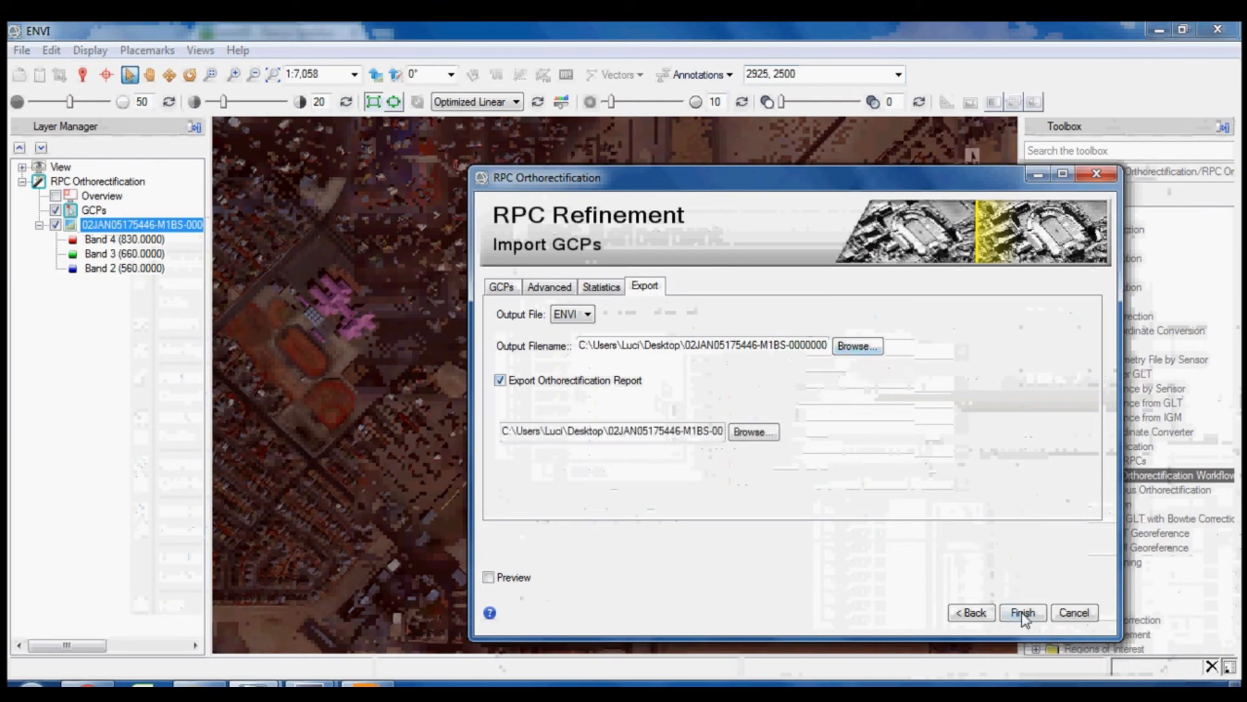
click(1023, 612)
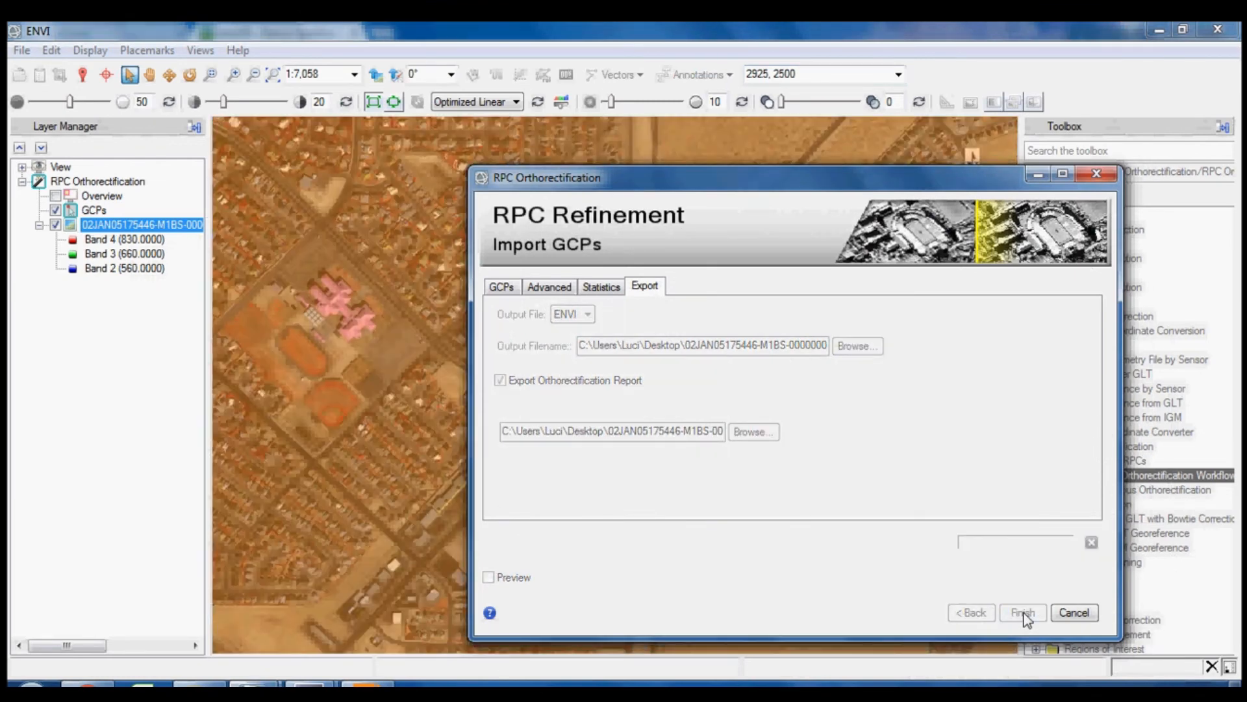